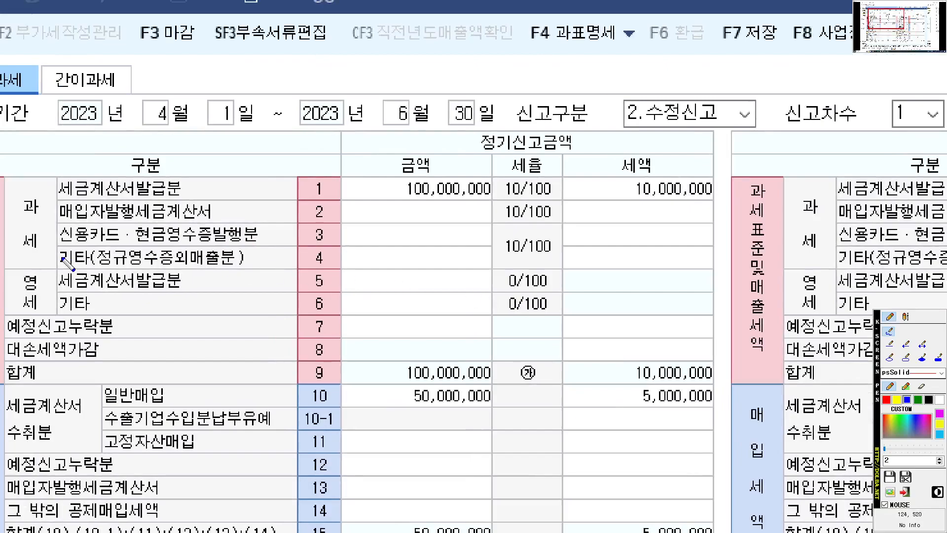
Step: Enter 17,000,000 as the amended return amount in row 4, 기타(정규영수증외매출분)
left_click_drag(62, 265, 571, 266)
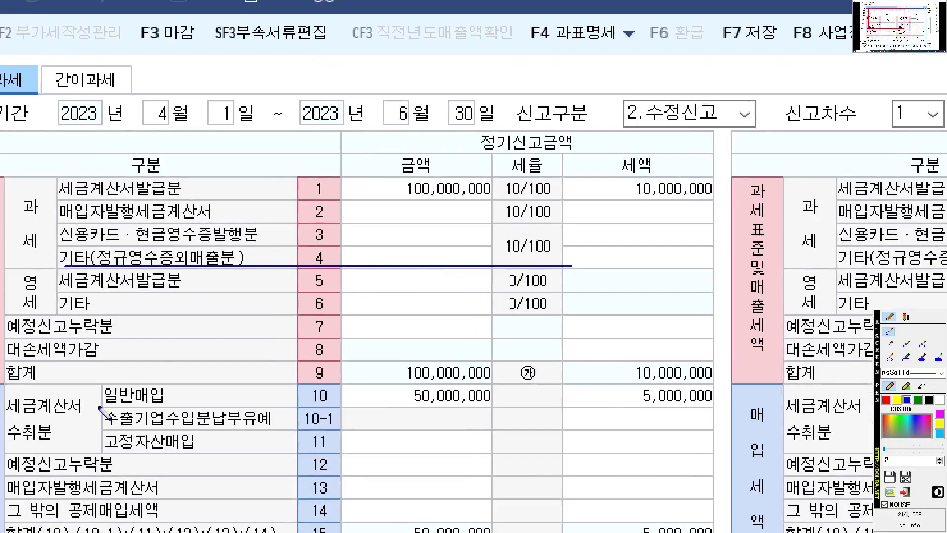
mouse_move(430, 250)
left_mouse_down()
mouse_move(395, 260)
mouse_move(434, 261)
left_mouse_up()
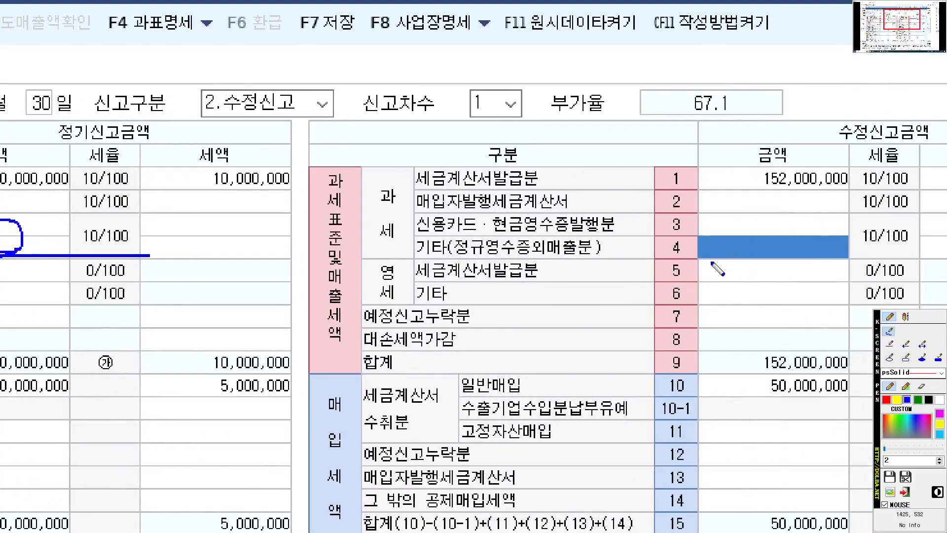
mouse_move(682, 264)
left_mouse_down()
mouse_move(755, 248)
mouse_move(821, 251)
mouse_move(775, 295)
left_mouse_up()
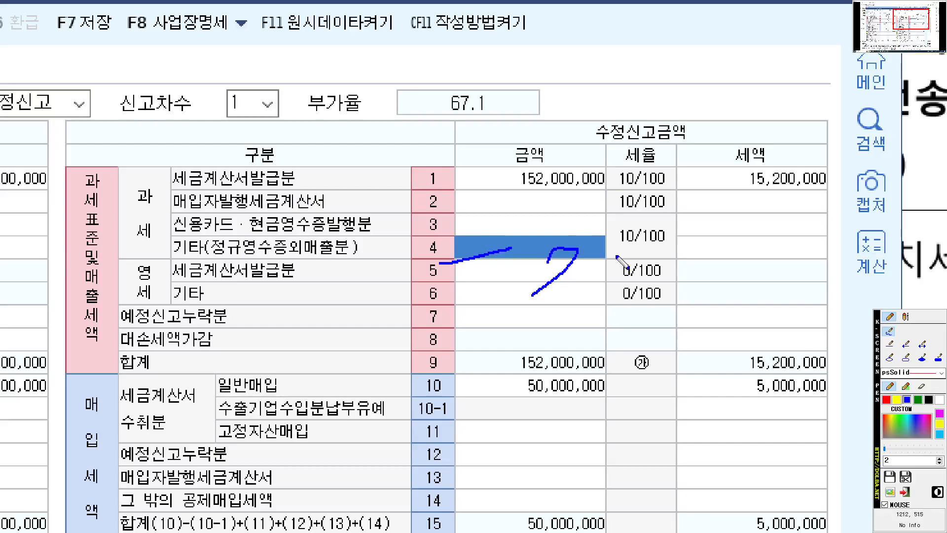
key("Escape")
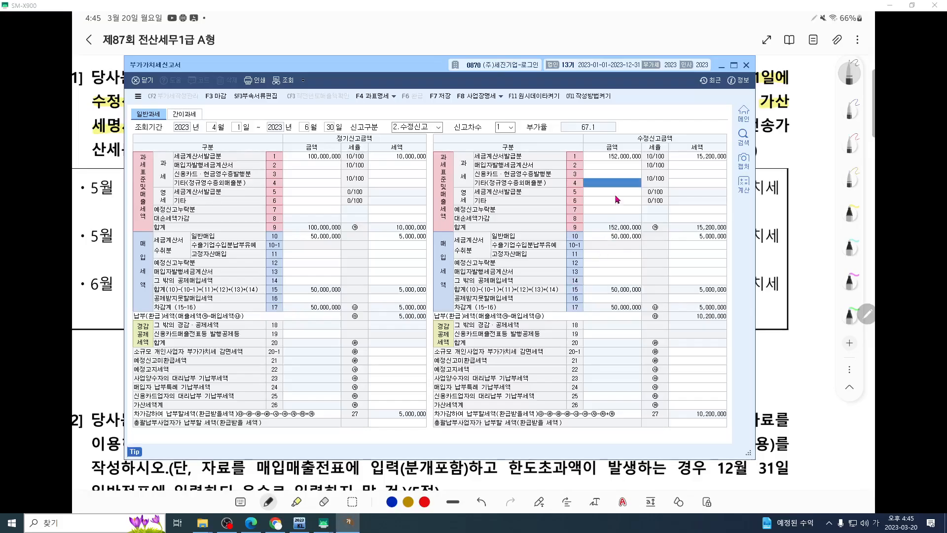
type("17,000,000")
key("Return")
Step: Bring up the mirrored tablet note with the exam question and circle its three omitted sales transactions
key("ctrl+F12")
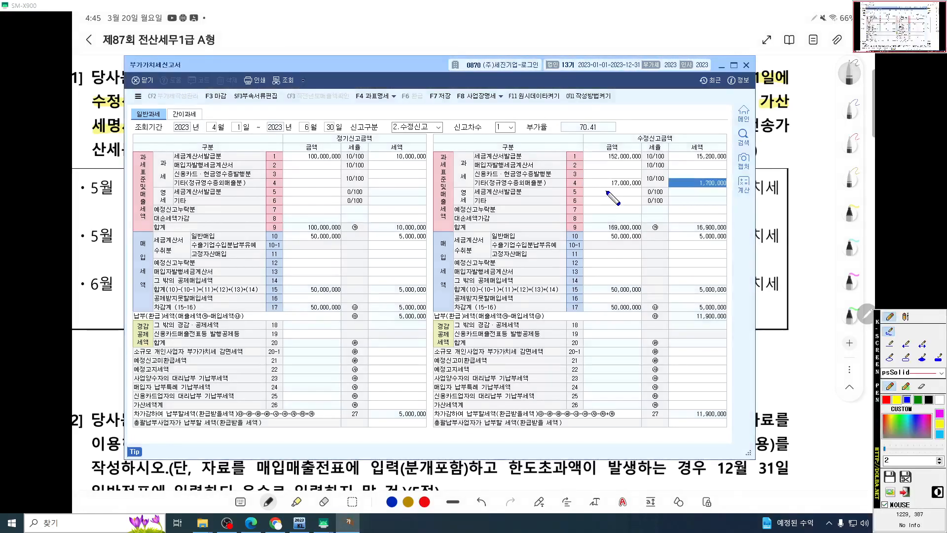
scroll(606, 195, "up", 3)
left_click_drag(586, 201, 499, 235)
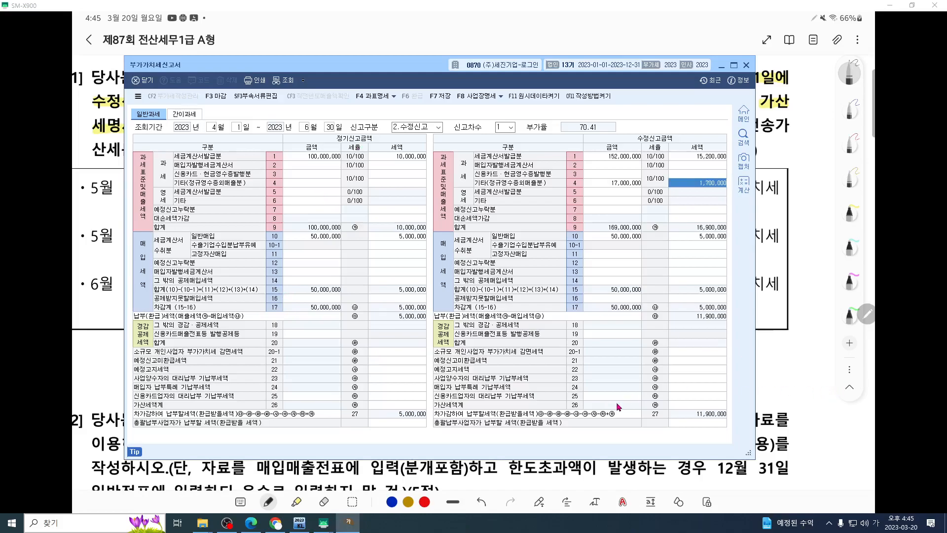
left_click(805, 420)
key("ctrl+F2")
scroll(666, 333, "up", 1)
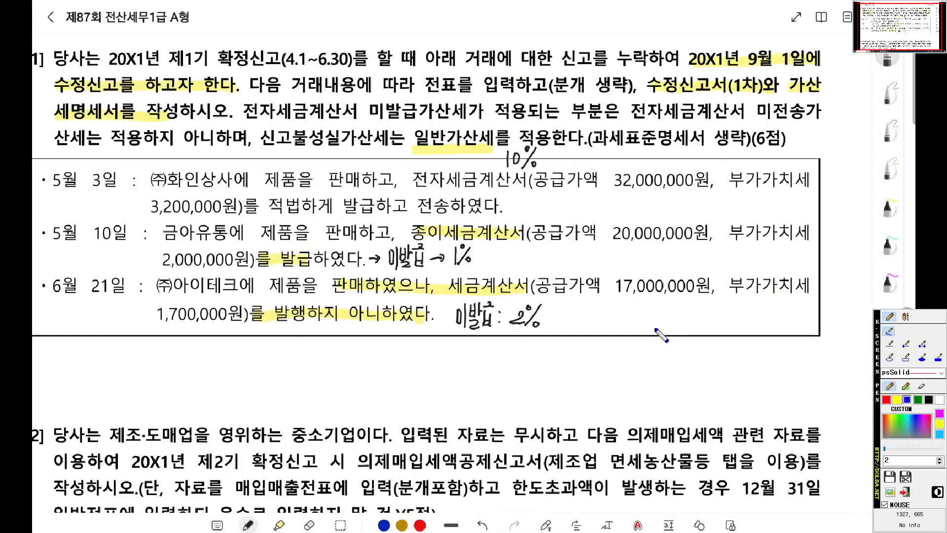
mouse_move(785, 309)
left_mouse_down()
mouse_move(179, 352)
mouse_move(92, 120)
mouse_move(831, 190)
mouse_move(748, 337)
left_mouse_up()
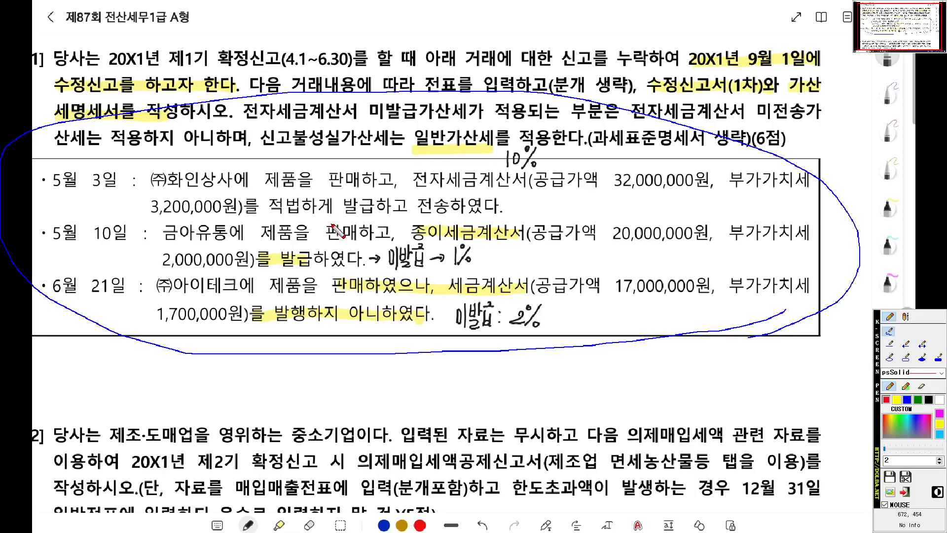
key("Escape")
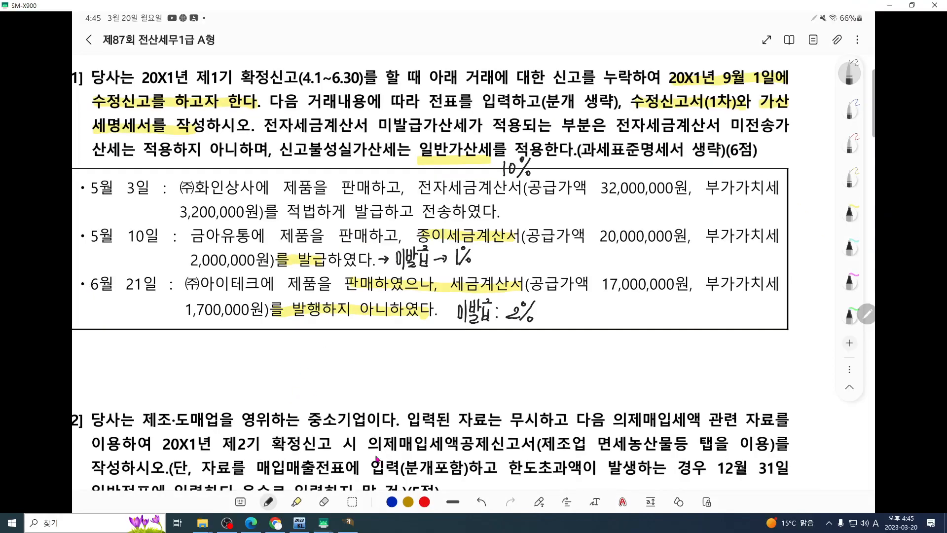
Step: Switch back to the 부가가치세신고서 window, circle the row 27 tax payable in both returns, and underline row 26, 가산세계
left_click(349, 523)
key("F2")
scroll(412, 270, "up", 8)
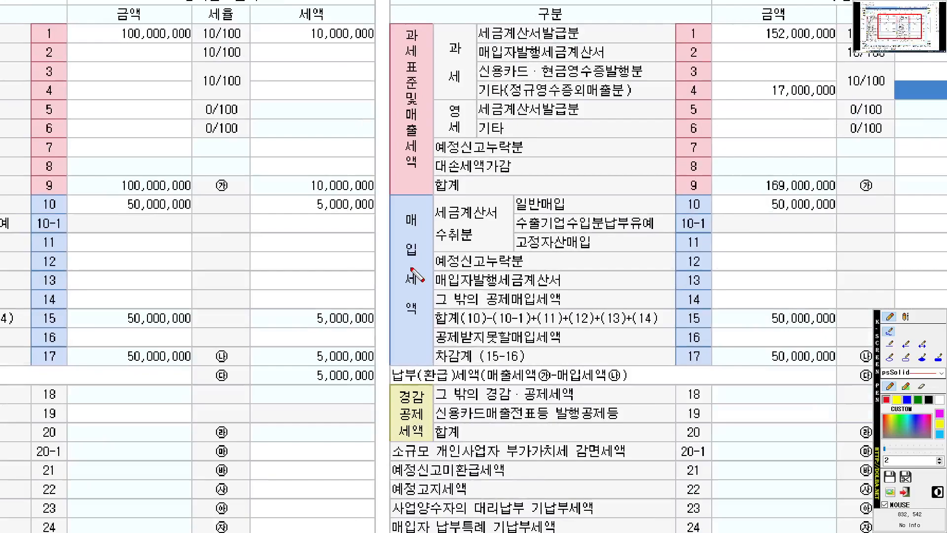
left_click_drag(414, 271, 524, 234)
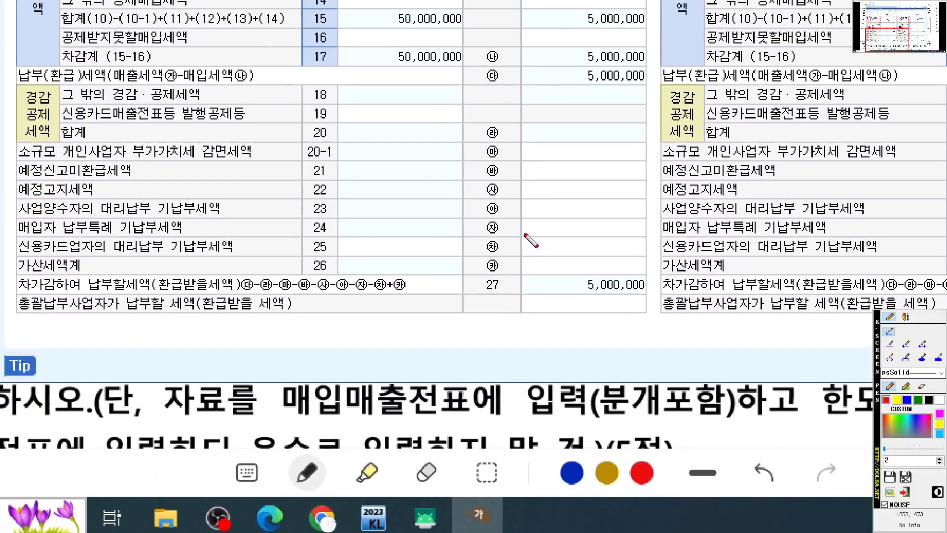
mouse_move(662, 303)
left_mouse_down()
mouse_move(516, 291)
mouse_move(613, 226)
mouse_move(677, 266)
mouse_move(655, 300)
left_mouse_up()
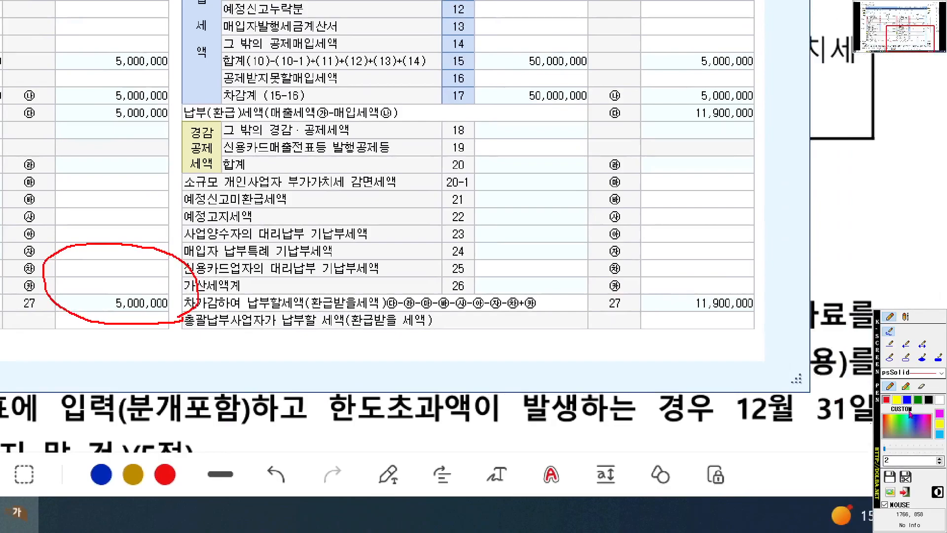
mouse_move(764, 312)
left_mouse_down()
mouse_move(703, 321)
mouse_move(807, 283)
mouse_move(736, 334)
left_mouse_up()
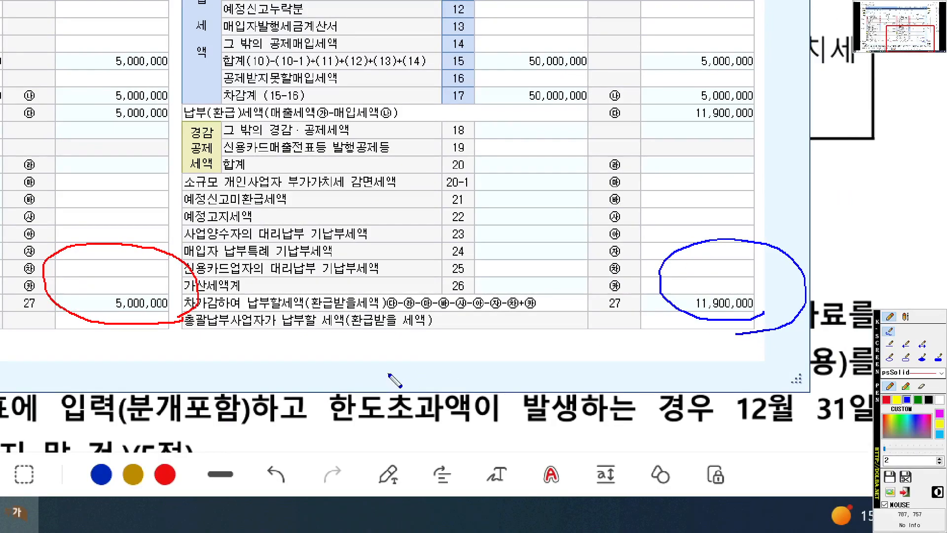
mouse_move(187, 296)
left_mouse_down()
mouse_move(626, 296)
mouse_move(600, 323)
left_mouse_up()
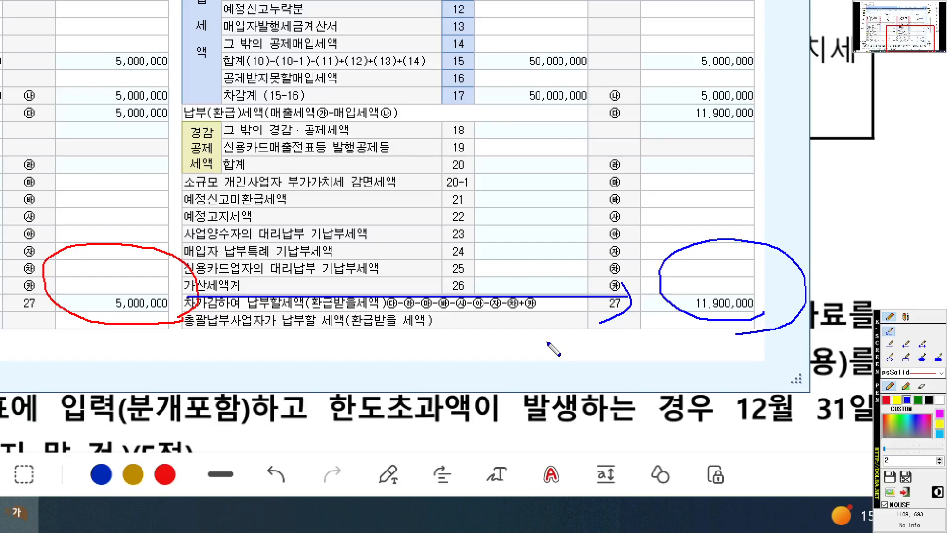
Step: Open the penalty tax details (가산세명세) from row 26, 가산세계, of the amended return
key("Escape")
left_click(693, 406)
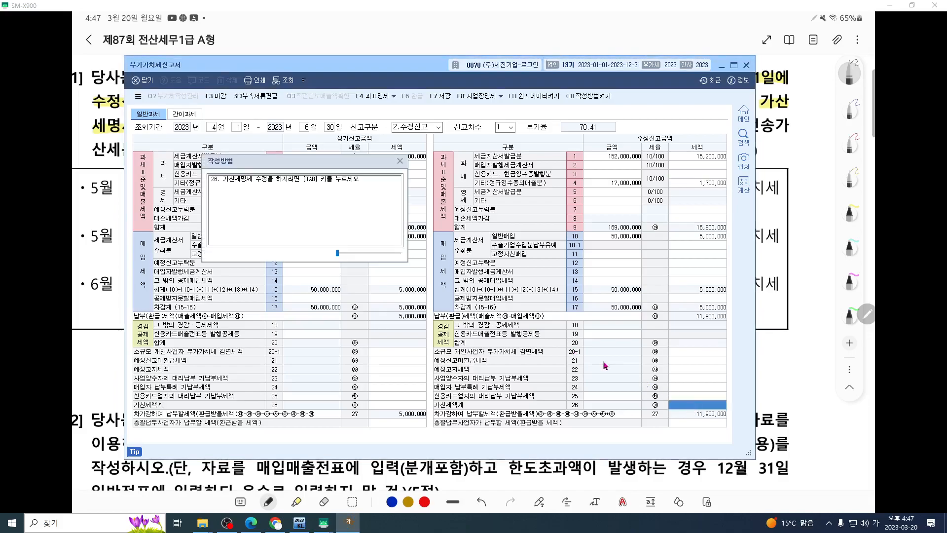
key("ctrl+F2")
scroll(402, 265, "up", 10)
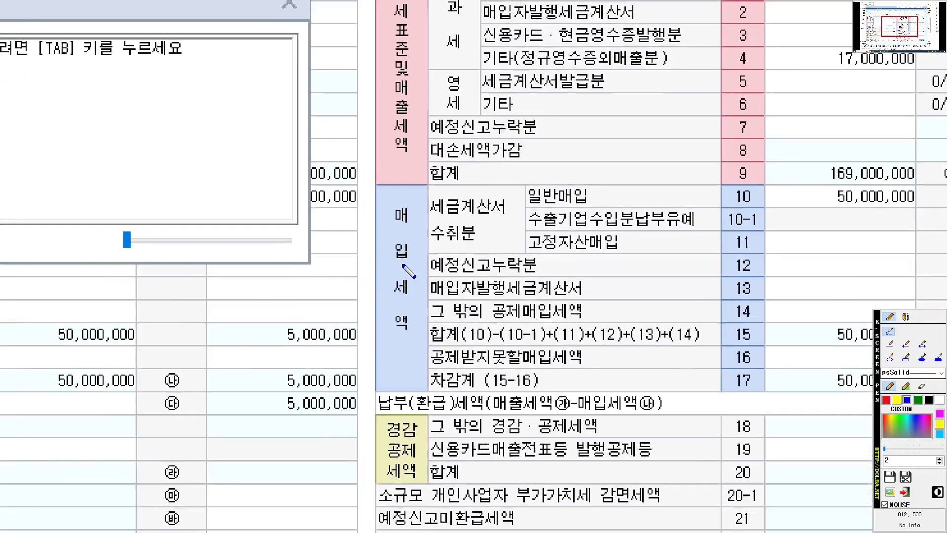
left_click_drag(402, 265, 453, 299)
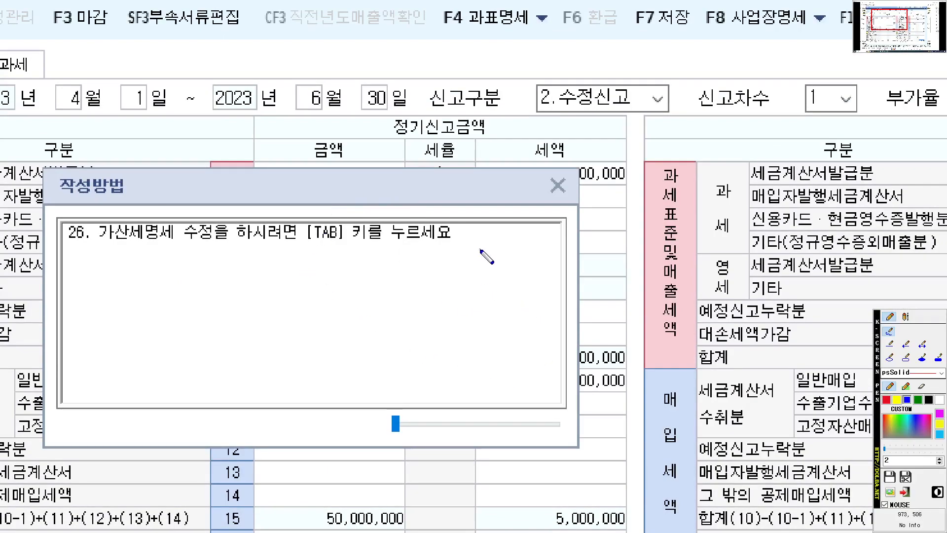
key("Escape")
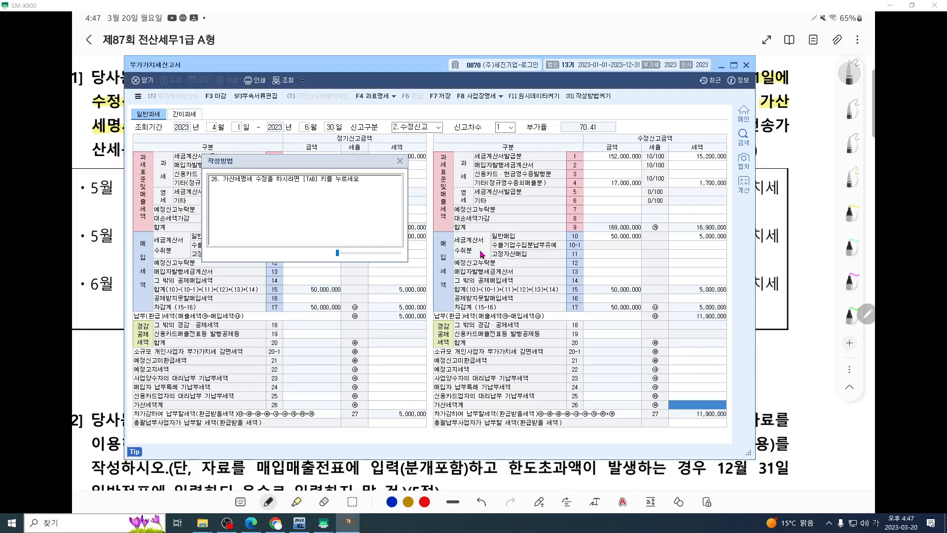
key("Tab")
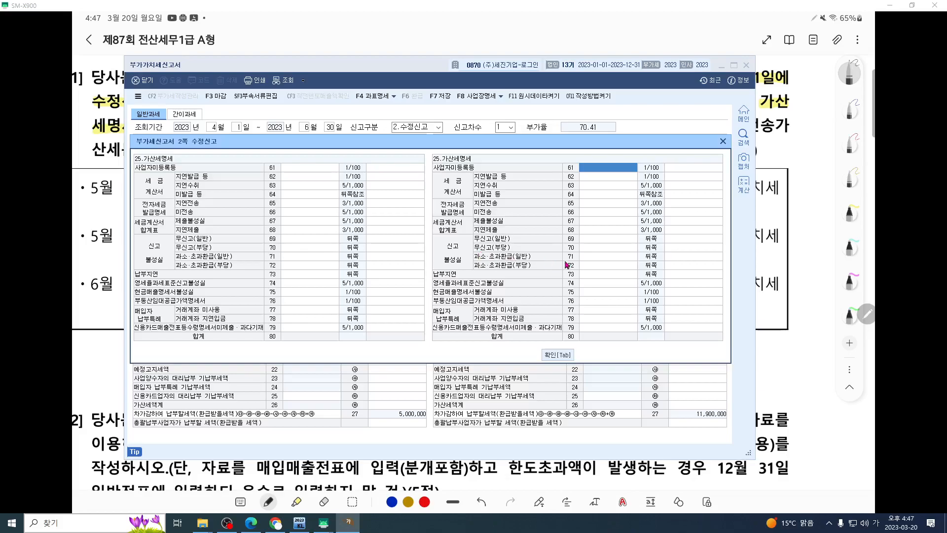
Step: Underline the label of row 64, 미발급 등, in the amended return's penalty tax details
key("ctrl+2")
scroll(578, 262, "up", 1)
scroll(579, 254, "up", 4)
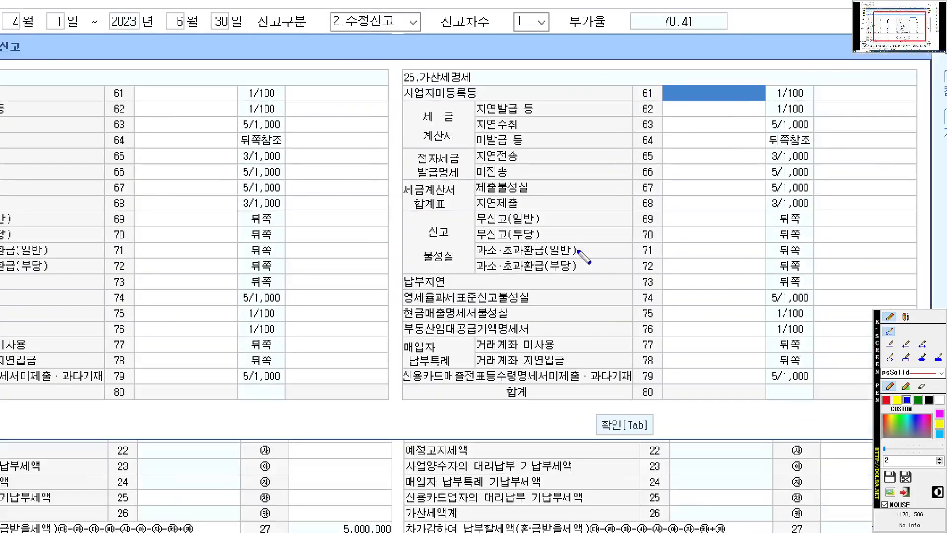
scroll(579, 263, "down", 3)
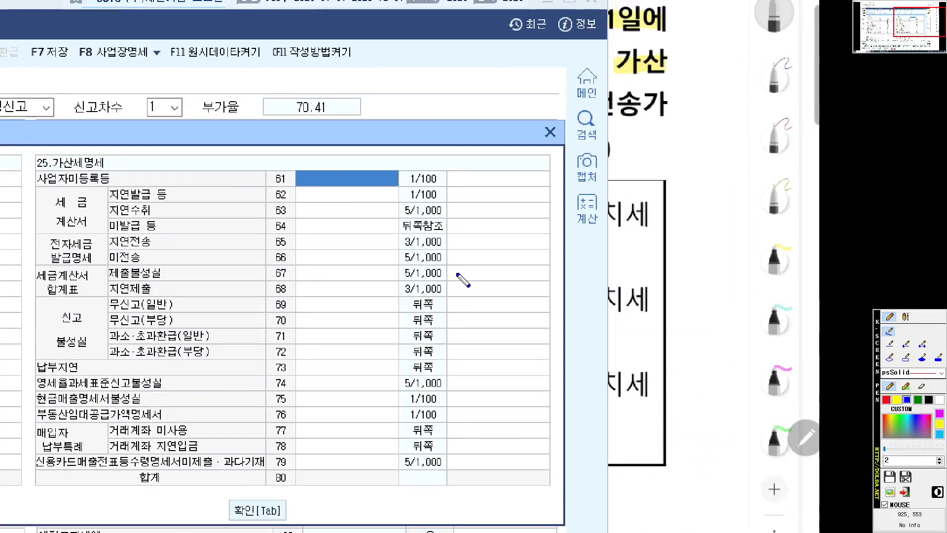
scroll(493, 278, "up", 3)
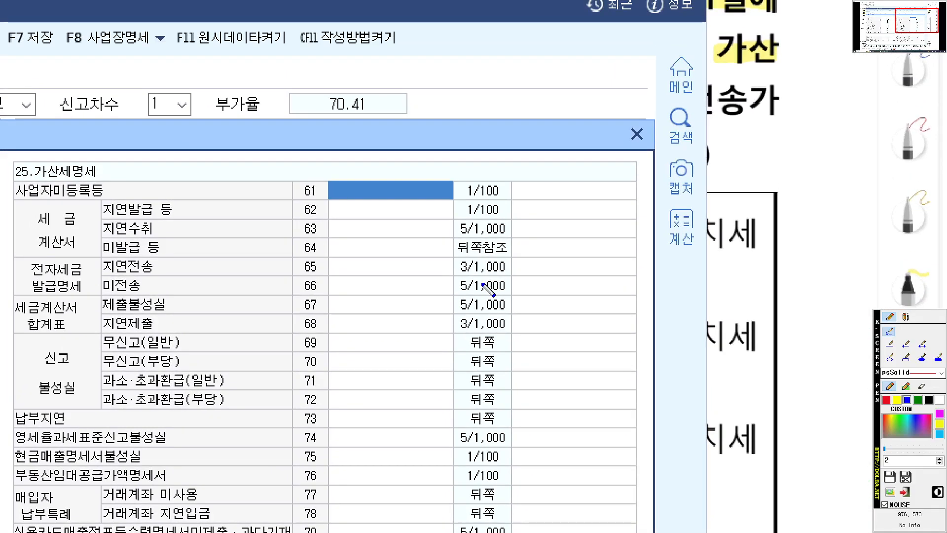
left_click_drag(104, 256, 169, 256)
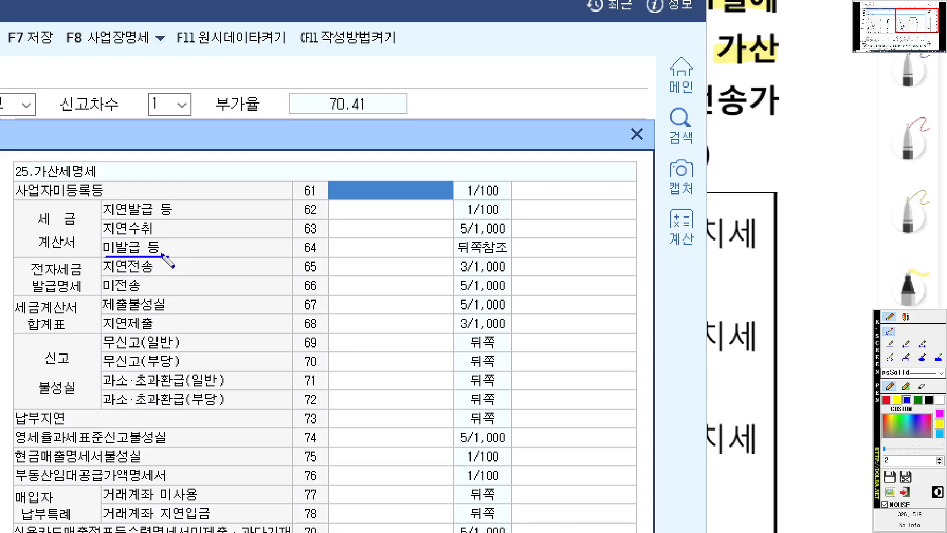
key("Escape")
Step: Bring up the exam question note and circle the 1% rate written beside the May 10 transaction
left_click(766, 342)
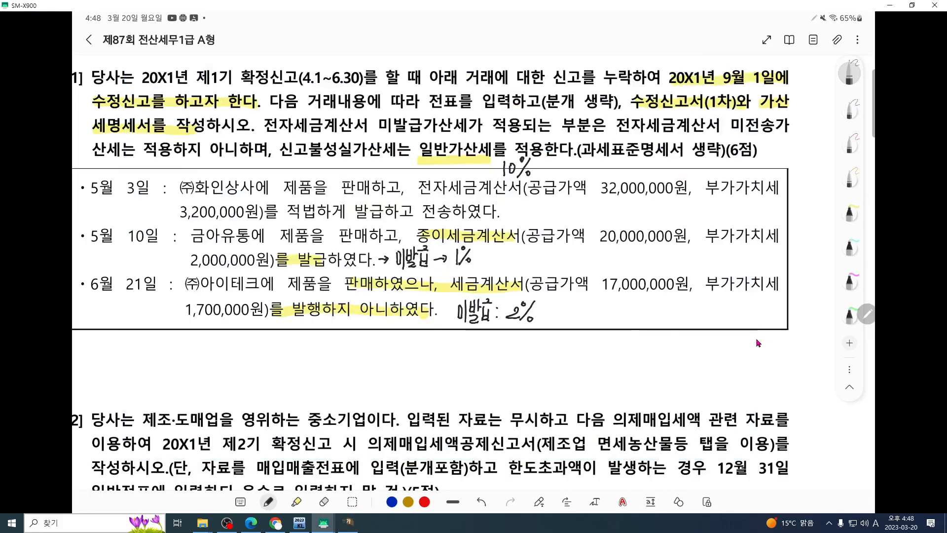
key("ctrl+1")
scroll(529, 299, "up", 3)
left_click_drag(528, 298, 562, 289)
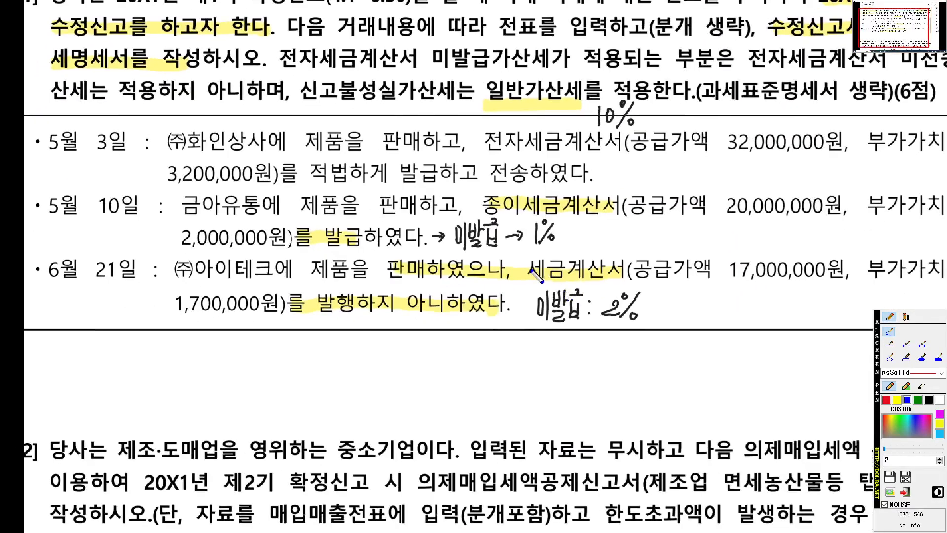
mouse_move(582, 246)
left_mouse_down()
mouse_move(525, 229)
mouse_move(585, 229)
mouse_move(582, 248)
left_mouse_up()
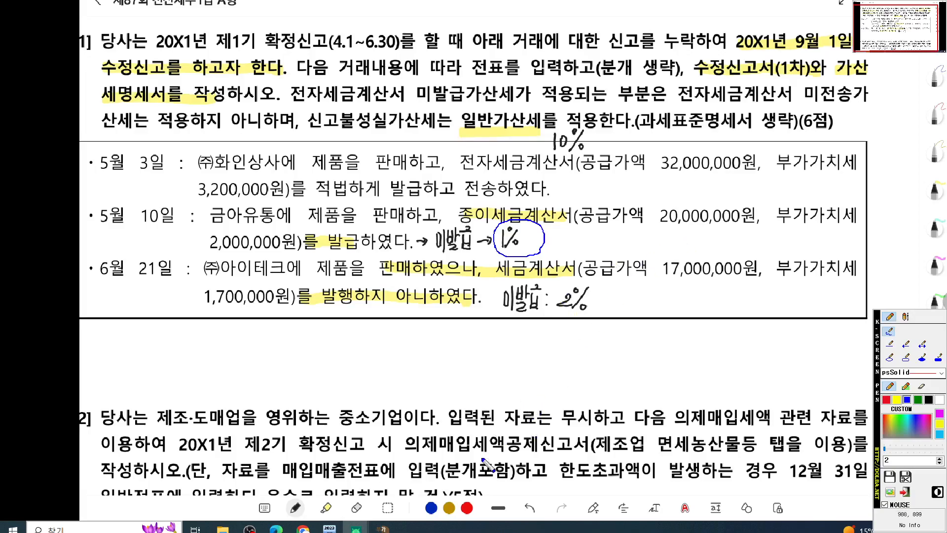
key("Escape")
Step: Return to the 부가가치세신고서 window and enter 20,000,000 as the amended amount in penalty row 64, 미발급 등
left_click(348, 523)
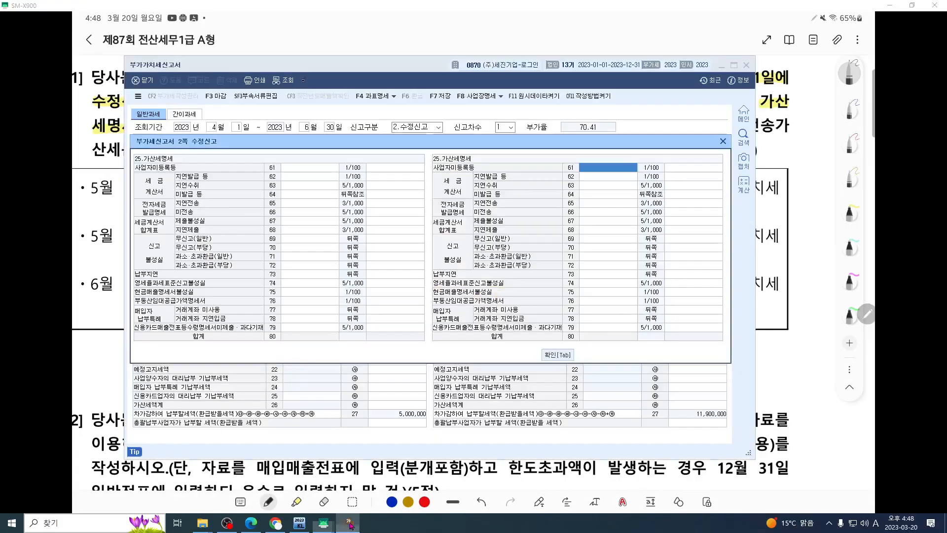
left_click(589, 192)
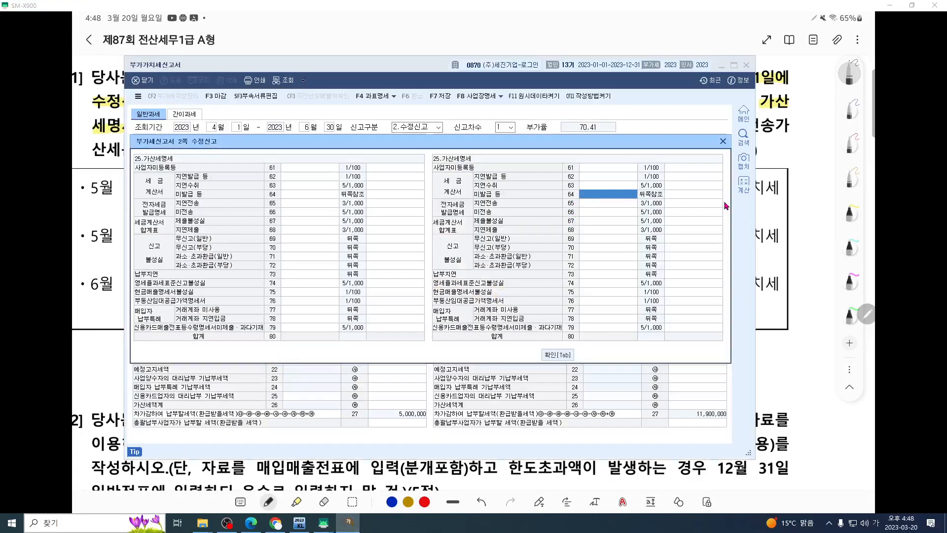
type("20")
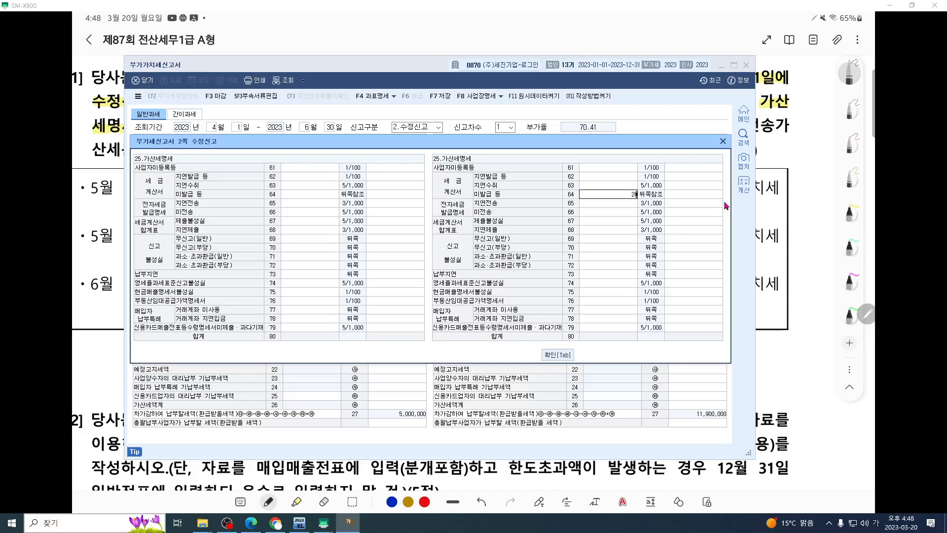
type(",000,000")
key("Return")
Step: Mark up the base amount in penalty row 64 to check how its tax was calculated
key("ctrl+F12")
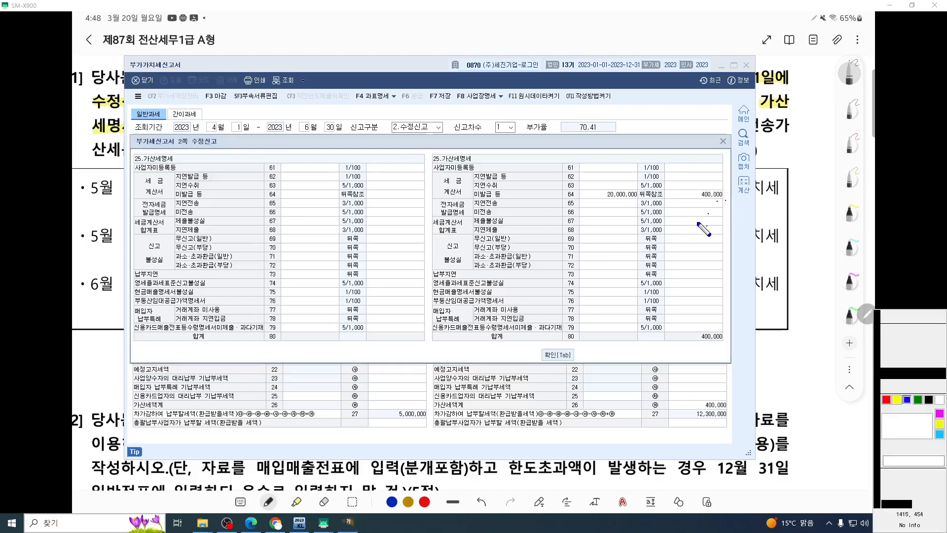
scroll(700, 222, "up", 5)
left_click_drag(700, 222, 614, 244)
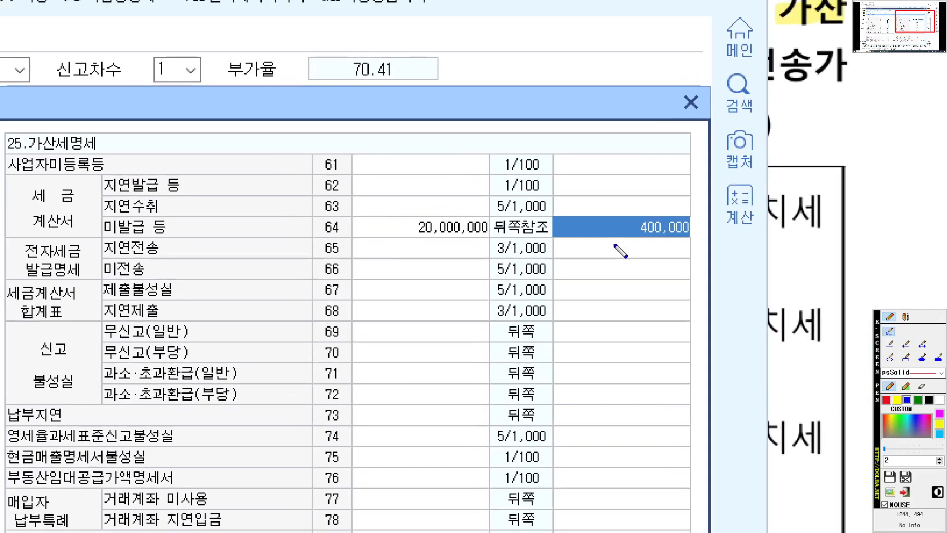
mouse_move(422, 236)
left_mouse_down()
mouse_move(392, 249)
mouse_move(457, 256)
mouse_move(472, 237)
left_mouse_up()
left_click_drag(470, 257, 477, 256)
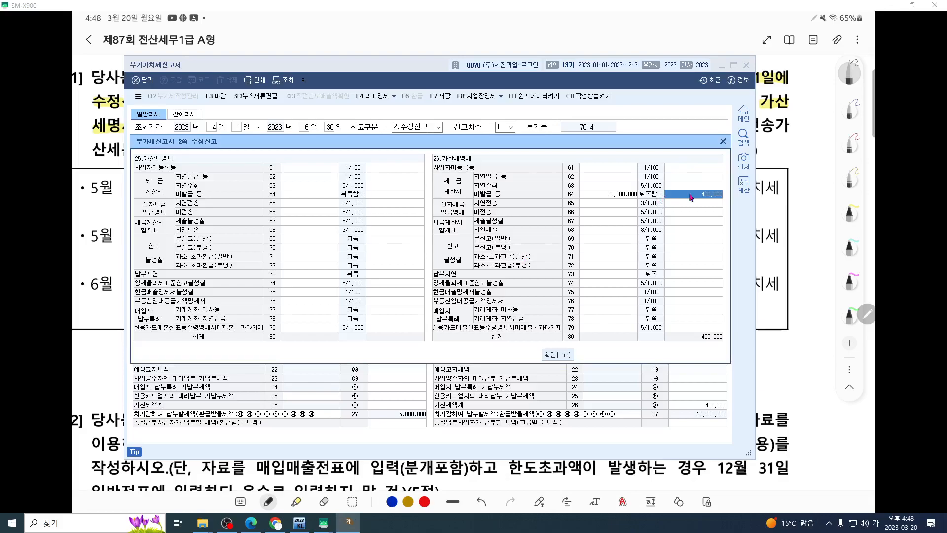
Step: Set the amended tax in penalty row 64, 미발급 등, to 200,000 and underline the row's amounts
left_click(685, 199)
type("20,000,0")
key("Return")
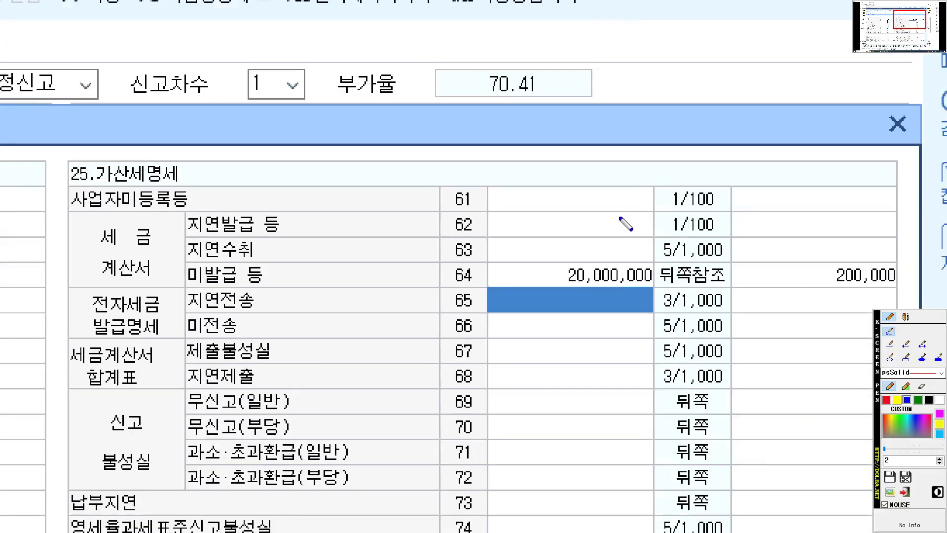
mouse_move(627, 225)
left_mouse_down()
mouse_move(580, 212)
mouse_move(598, 232)
left_mouse_up()
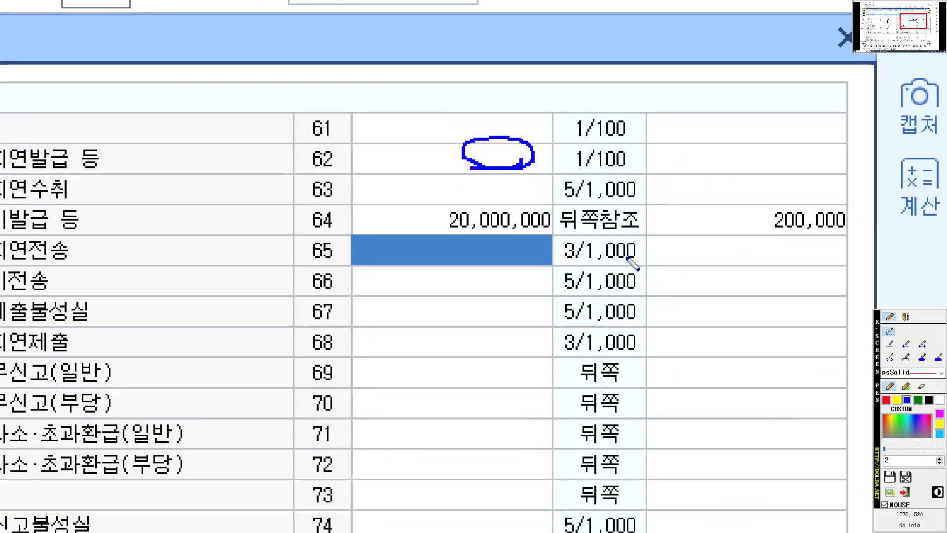
left_click_drag(394, 231, 940, 231)
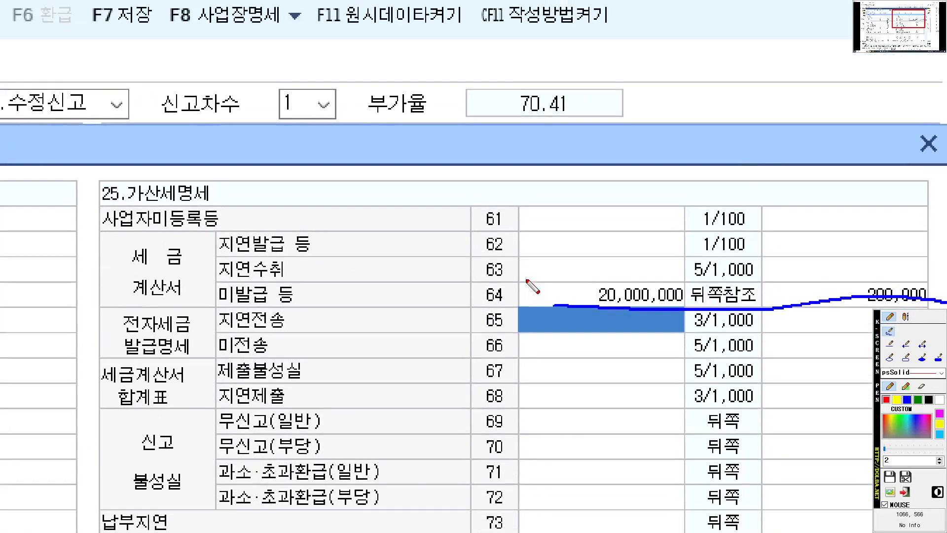
Step: Circle the base amount cell of penalty row 62, and clear the amended amount in row 64, 미발급 등, by entering 0
mouse_move(672, 252)
left_mouse_down()
mouse_move(585, 241)
mouse_move(613, 261)
left_mouse_up()
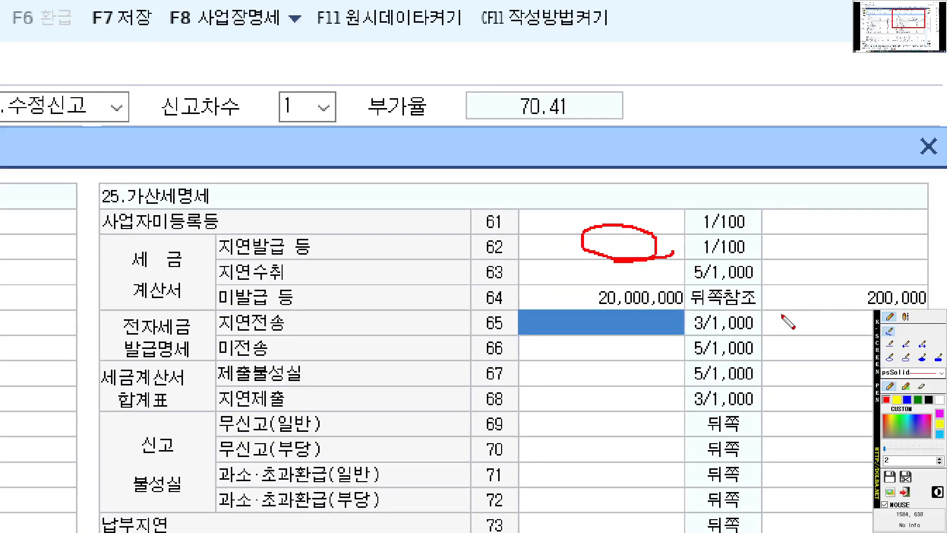
key("Escape")
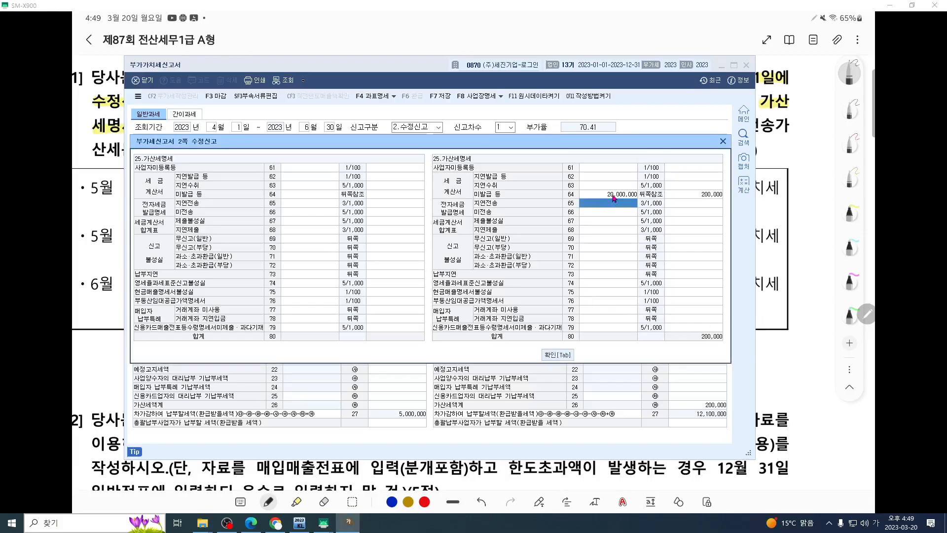
left_click(613, 195)
left_click(618, 194)
type("0")
key("Return")
key("Return")
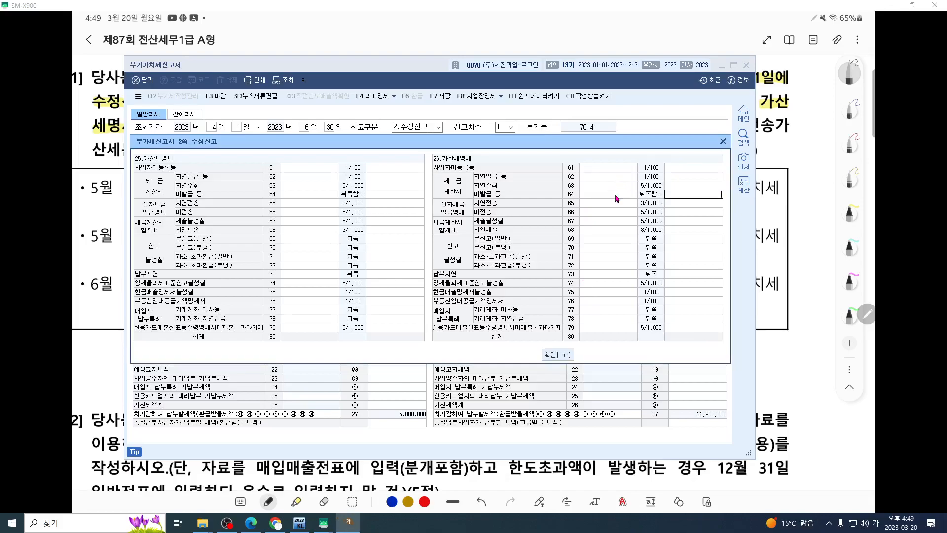
Step: Enter 20,000,000 as the amended amount in penalty row 62, 지연발급 등
left_click(609, 172)
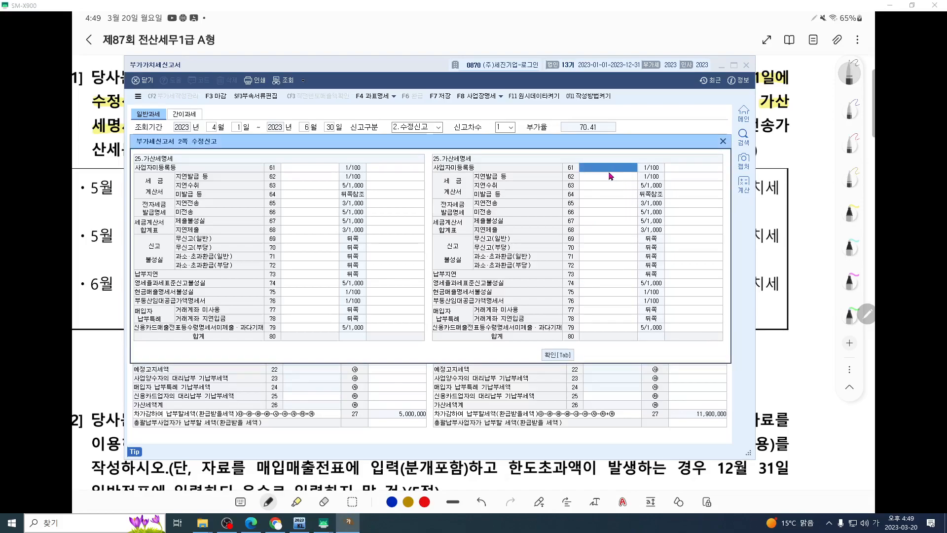
left_click(610, 176)
type("20,000,000")
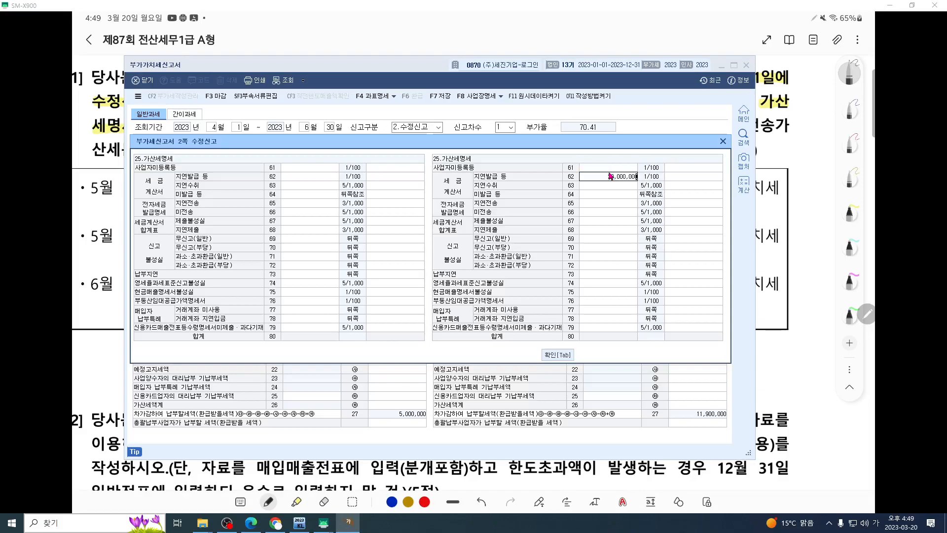
key("Return")
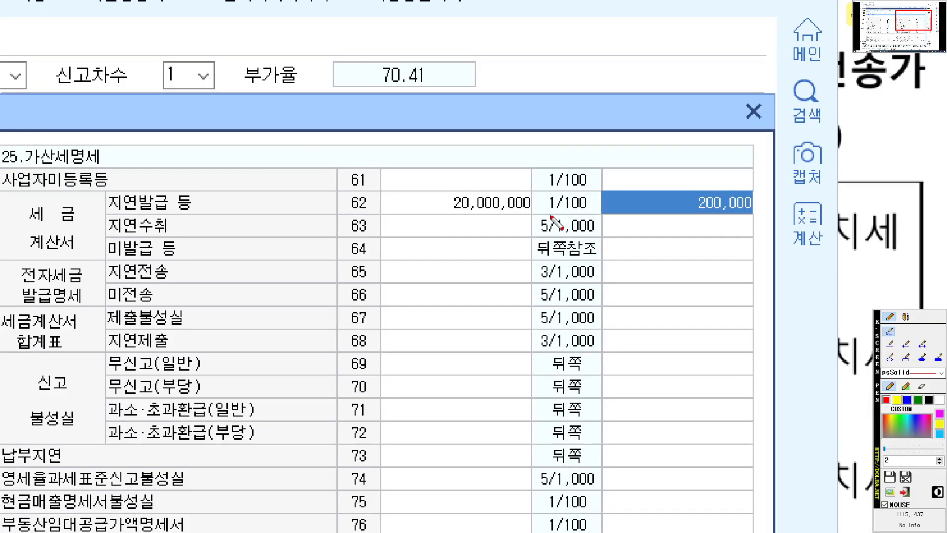
key("Escape")
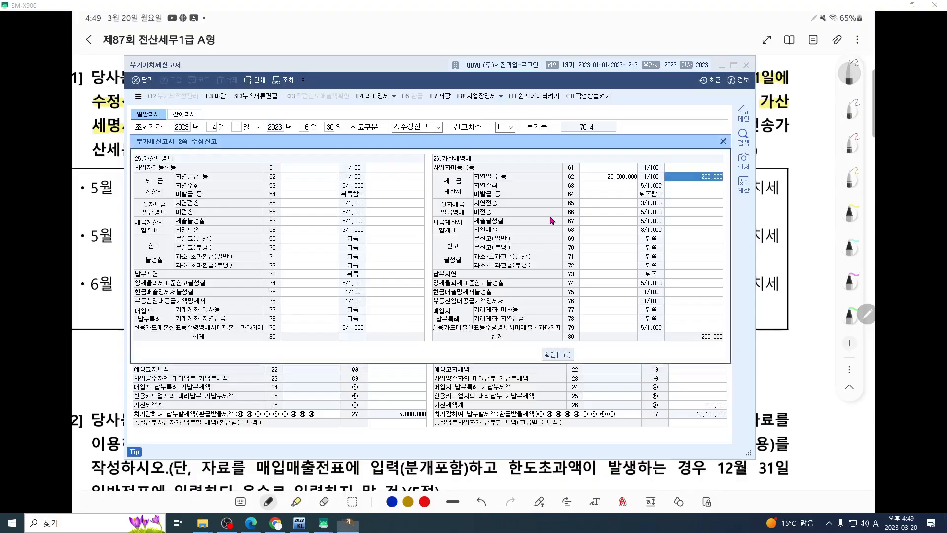
Step: Bring up the exam question note, underline the June 21 transaction date and its 2% 미발급 rate, and draw an arrow to that rate
left_click(778, 347)
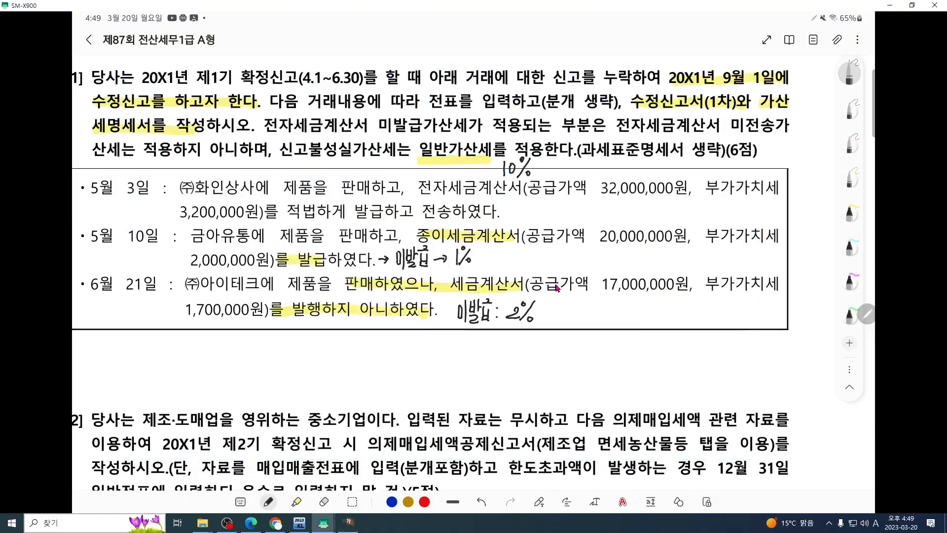
key("ctrl+2")
scroll(534, 276, "up", 3)
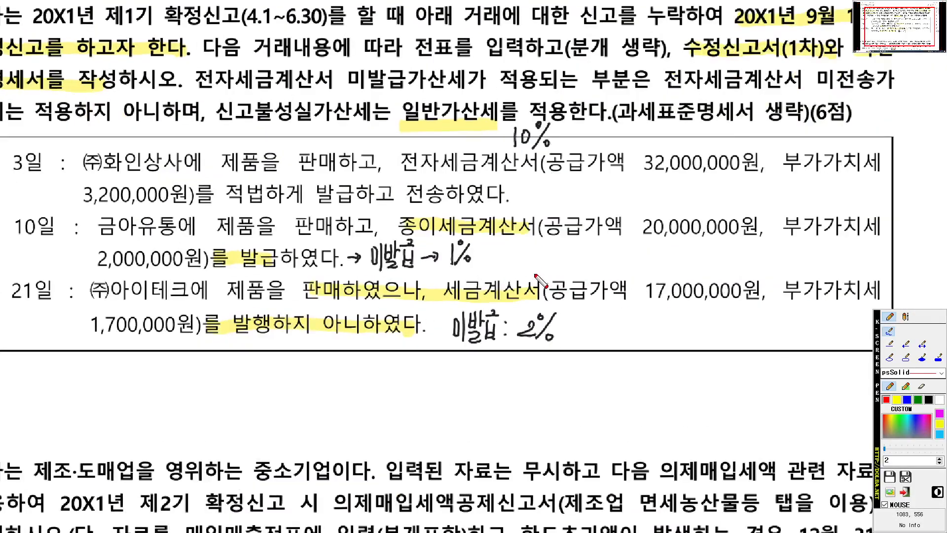
left_click_drag(27, 269, 140, 269)
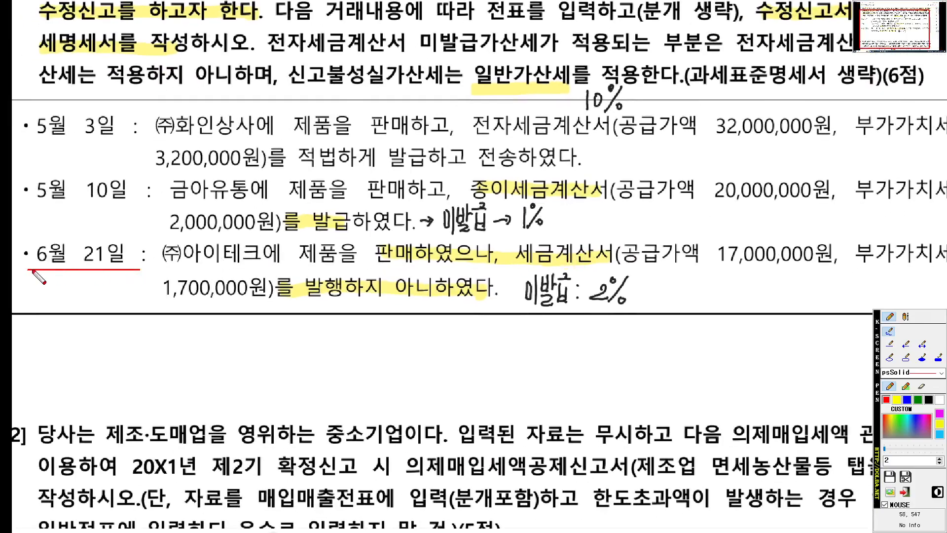
left_click_drag(508, 315, 724, 315)
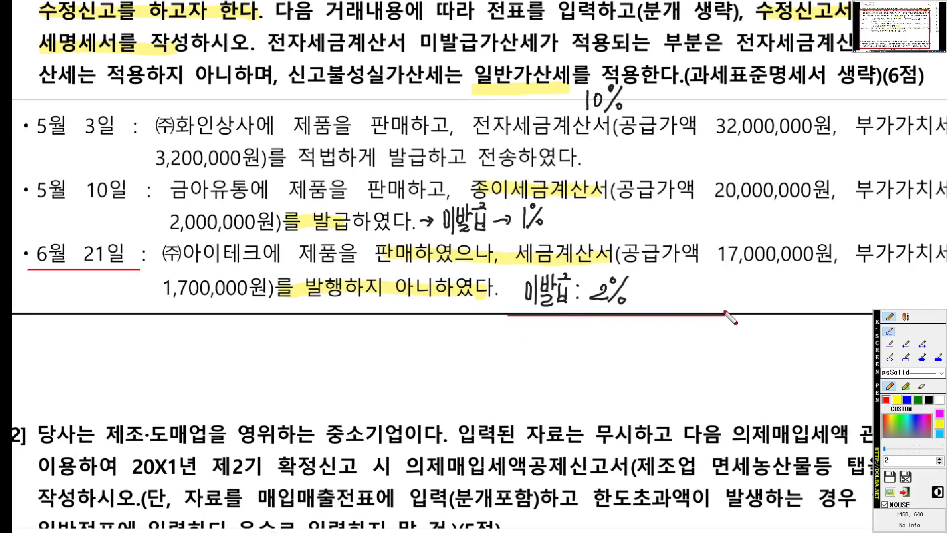
mouse_move(809, 250)
left_mouse_down()
mouse_move(647, 291)
mouse_move(713, 305)
left_mouse_up()
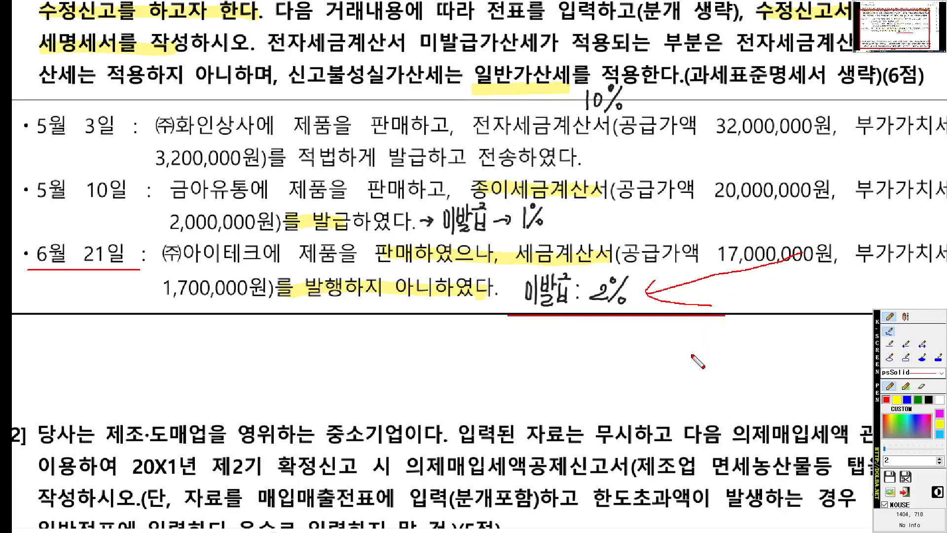
key("Escape")
Step: Return to the 부가가치세신고서 window and enter 17,000,000 as the amended amount in penalty row 64, 미발급 등
left_click(349, 523)
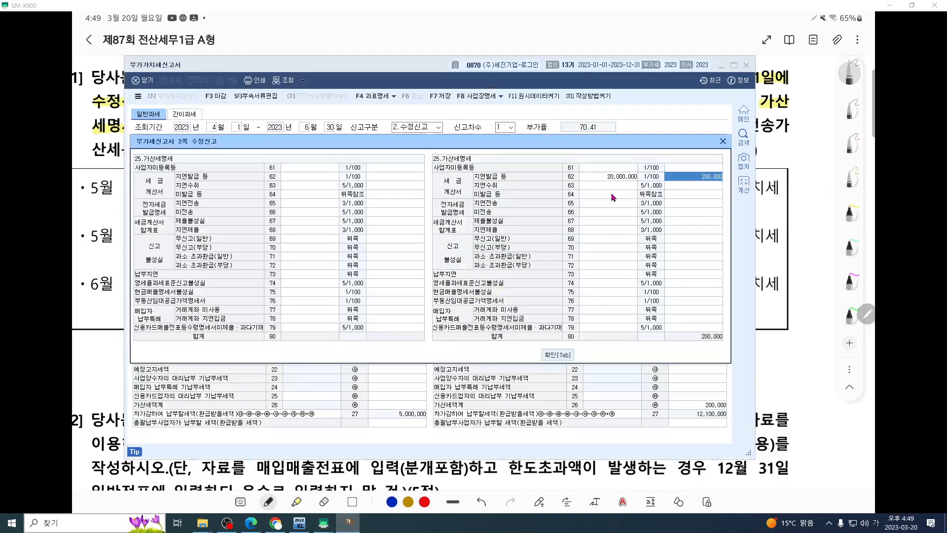
left_click(615, 197)
type("17,000,000")
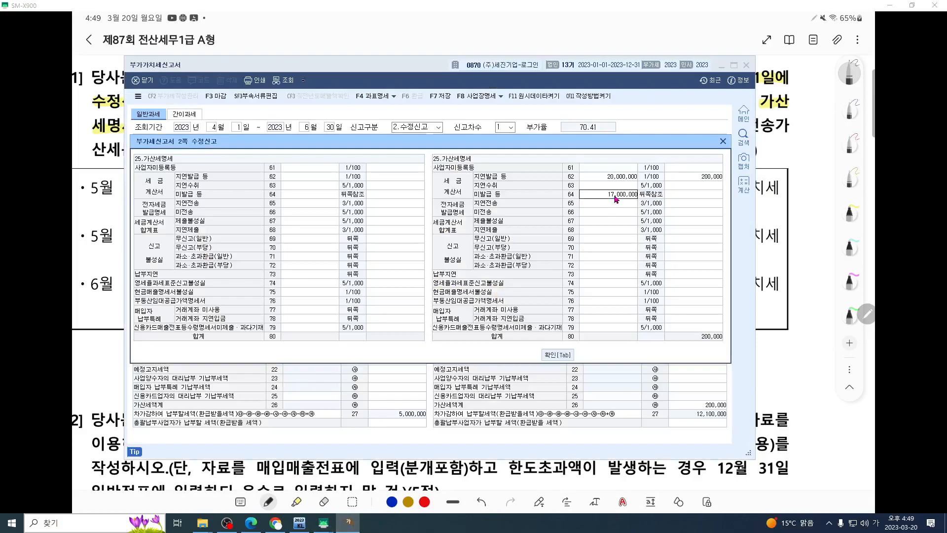
key("Return")
Step: Circle the amended amounts, rates and taxes of penalty rows 62 to 64 to review them together
key("ctrl+F12")
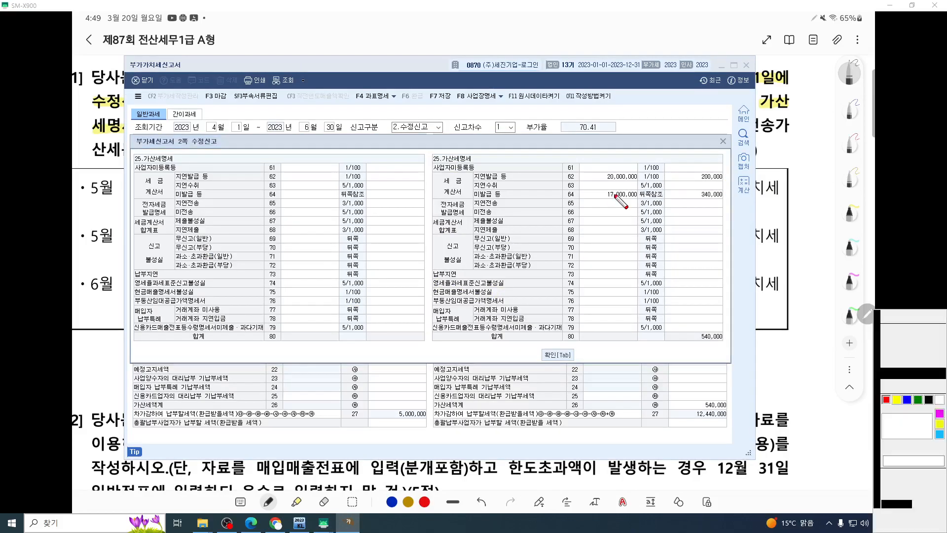
scroll(616, 198, "up", 8)
left_click_drag(615, 198, 543, 237)
scroll(526, 227, "up", 1)
scroll(544, 239, "down", 1)
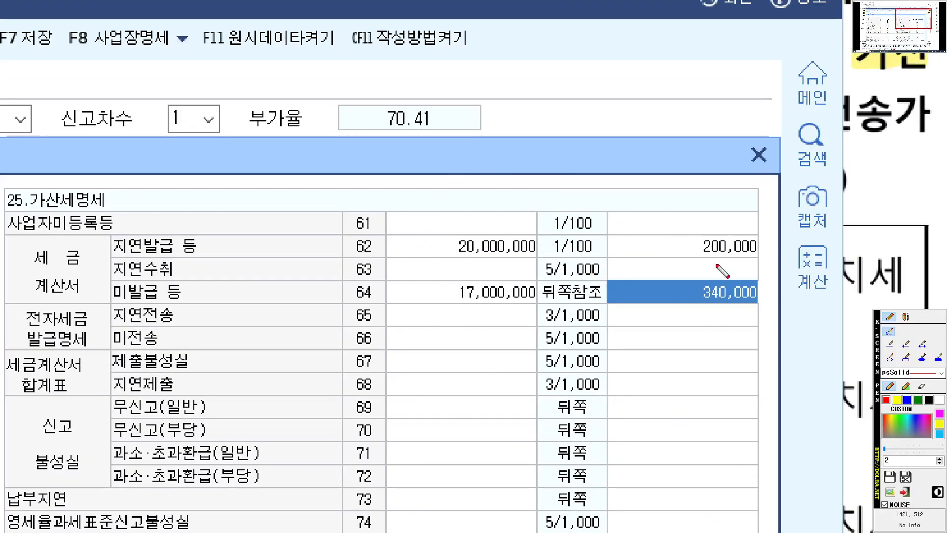
mouse_move(774, 302)
left_mouse_down()
mouse_move(525, 187)
mouse_move(786, 304)
mouse_move(729, 314)
left_mouse_up()
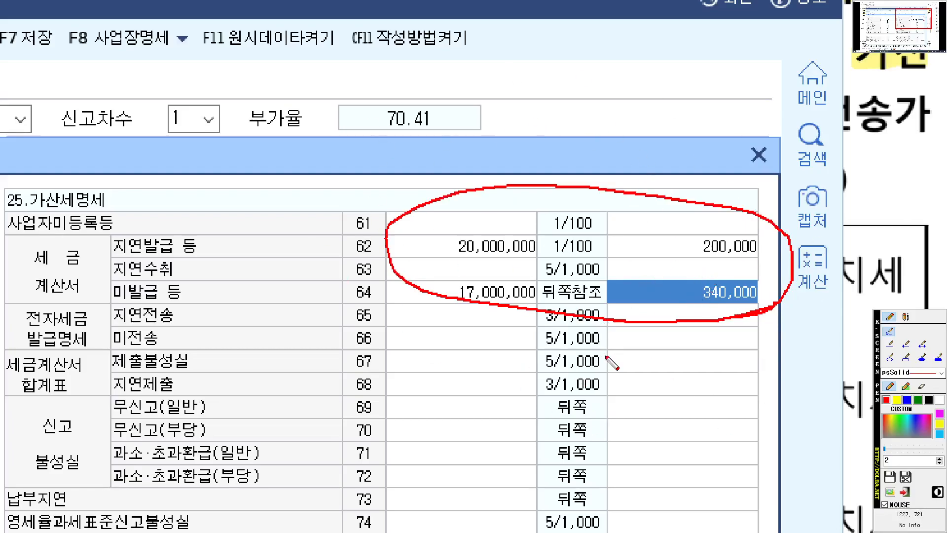
key("ctrl+z")
mouse_move(758, 325)
left_mouse_down()
mouse_move(536, 329)
mouse_move(460, 179)
mouse_move(746, 192)
mouse_move(789, 303)
mouse_move(758, 315)
left_mouse_up()
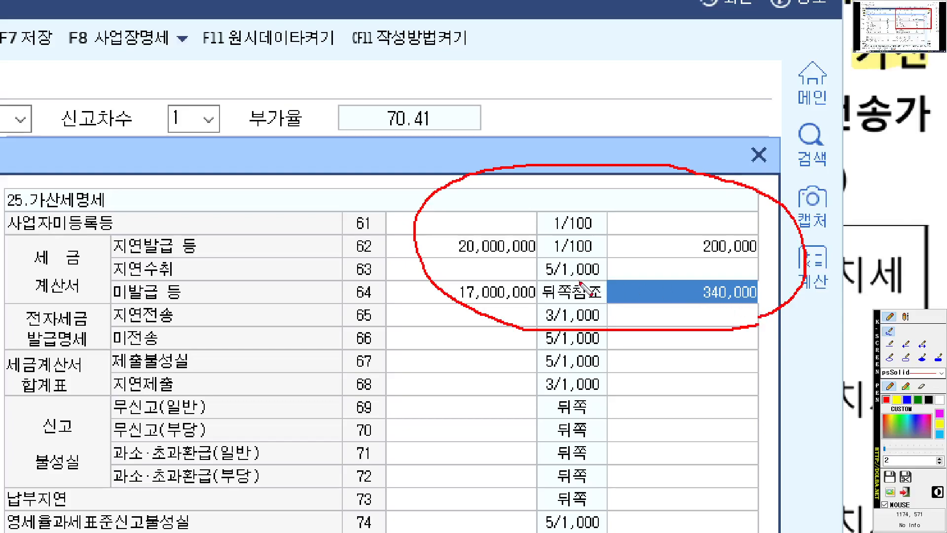
key("Escape")
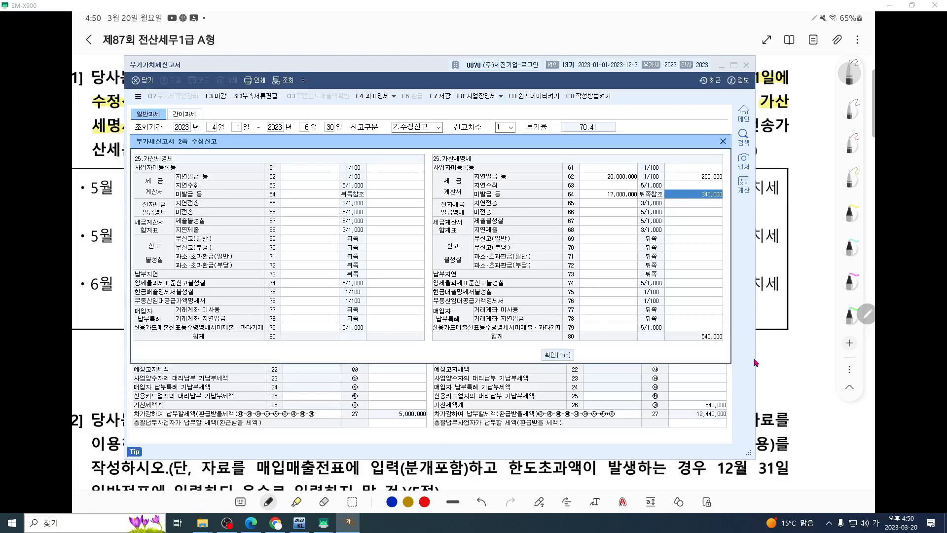
Step: Shift the penalty details window slightly, circle the 신고불성실 category, and underline row 71, 과소·초과환급(일반)
mouse_move(463, 142)
left_mouse_down()
mouse_move(482, 468)
mouse_move(513, 173)
mouse_move(456, 140)
left_mouse_up()
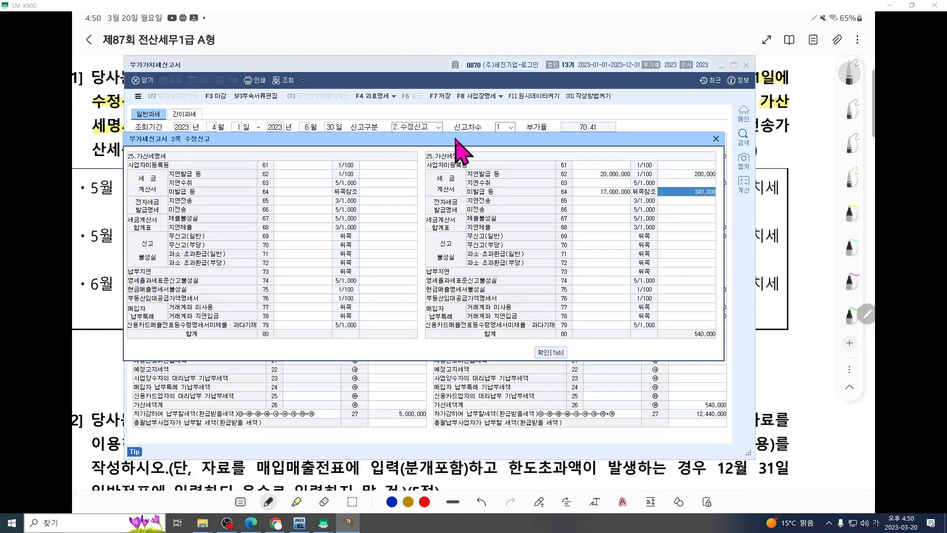
key("ctrl+F12")
scroll(566, 272, "up", 9)
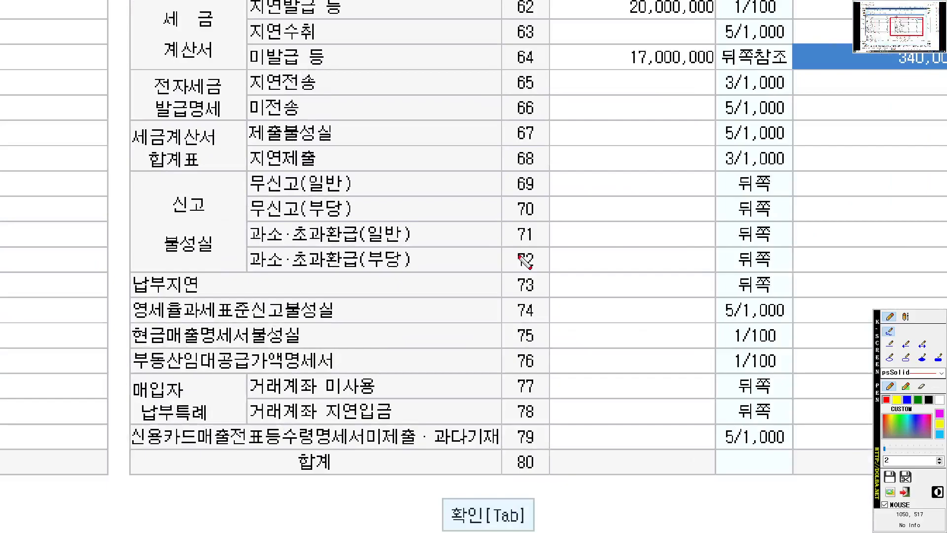
mouse_move(238, 272)
left_mouse_down()
mouse_move(124, 200)
mouse_move(215, 177)
mouse_move(243, 187)
mouse_move(268, 234)
mouse_move(212, 275)
mouse_move(210, 170)
mouse_move(235, 274)
mouse_move(275, 244)
left_mouse_up()
right_click(267, 236)
left_click_drag(361, 244, 469, 244)
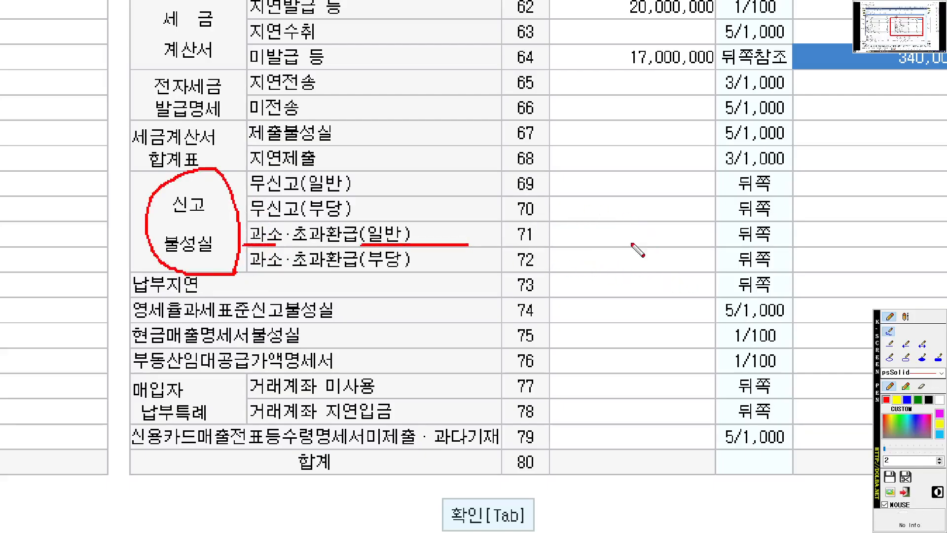
key("Escape")
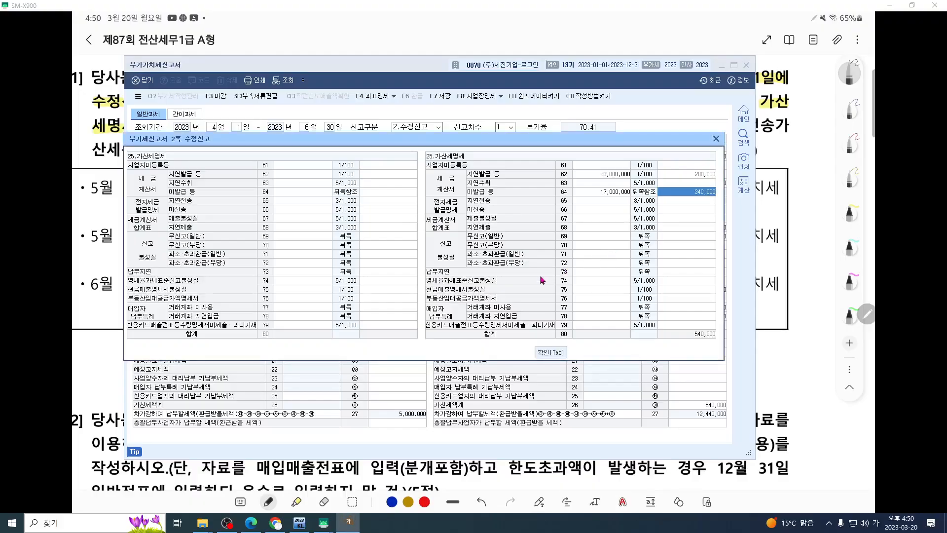
Step: Enter 6,900,000 as the amended amount in penalty row 71, 과소·초과환급(일반)
left_click(595, 254)
type("6900000")
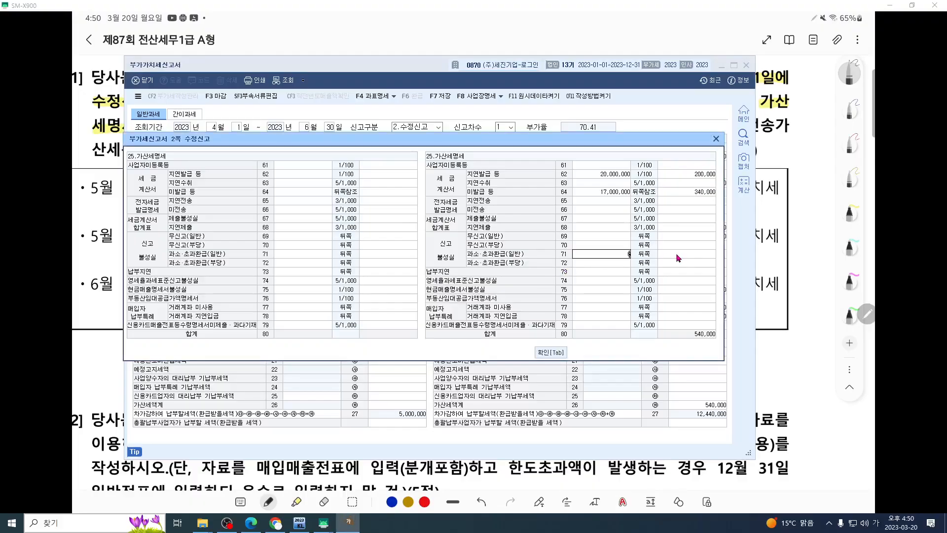
left_click(676, 253)
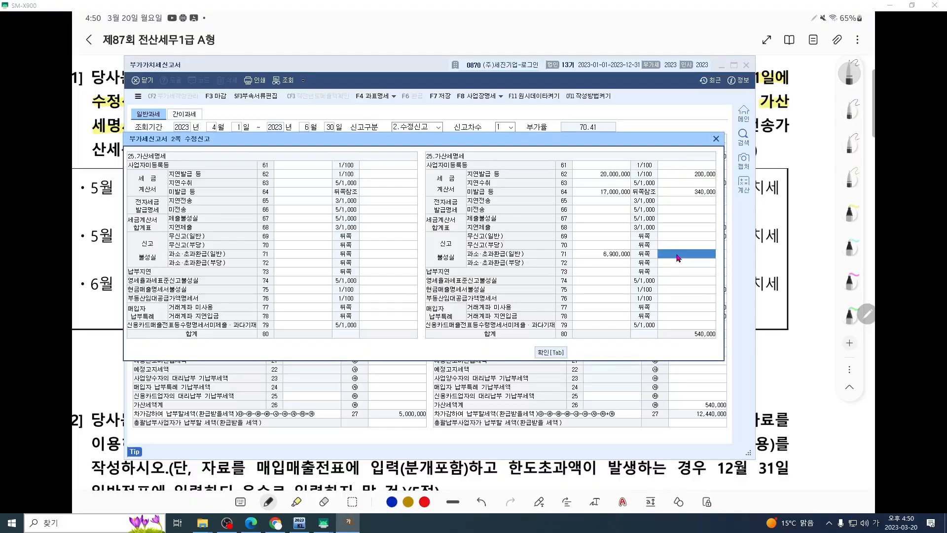
Step: Zoom in on penalty row 71 and handwrite ×10% beneath its base amount to show the penalty rate
key("ctrl+F1")
scroll(676, 253, "up", 5)
scroll(669, 253, "up", 1)
left_click_drag(670, 253, 592, 248)
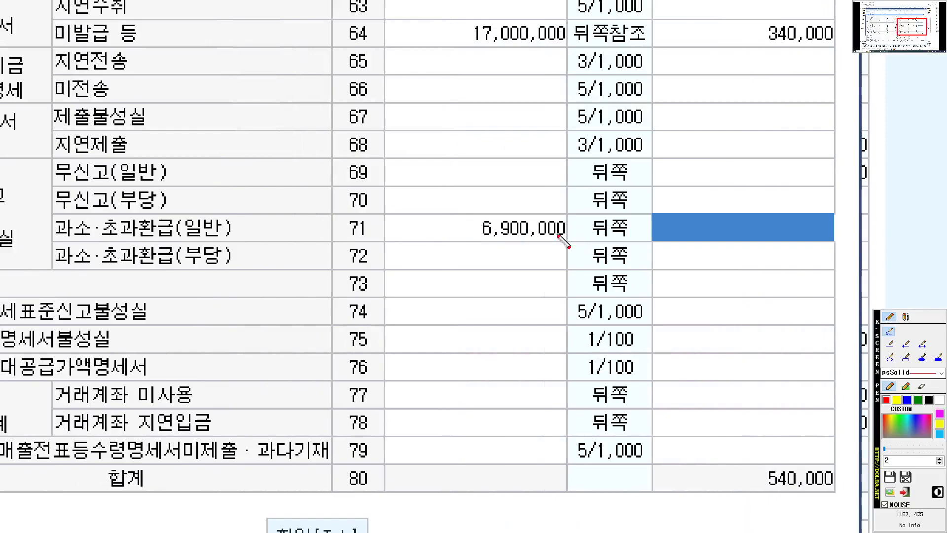
left_click_drag(478, 242, 448, 258)
mouse_move(451, 237)
left_mouse_down()
mouse_move(494, 267)
mouse_move(542, 249)
mouse_move(555, 278)
left_mouse_up()
left_click_drag(555, 243, 568, 237)
left_click_drag(595, 268, 602, 274)
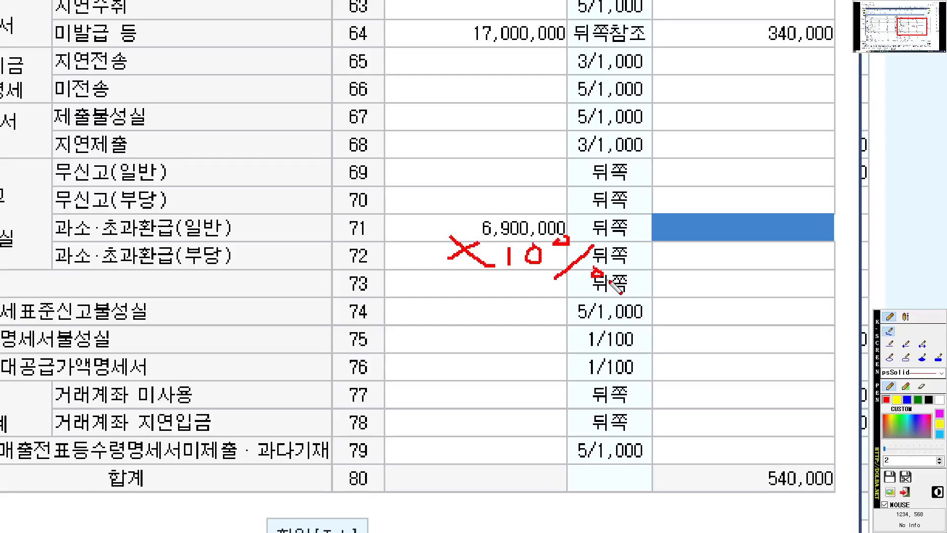
key("Escape")
Step: Open the Windows calculator and multiply 6,900,000 by 0.1 and by 0.25 to work out the row 71 penalty
left_click(75, 524)
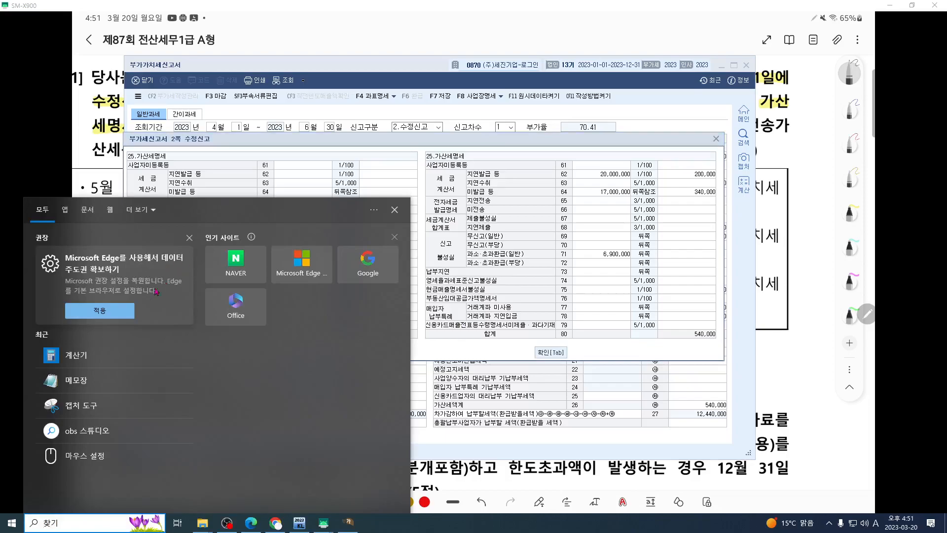
left_click(118, 362)
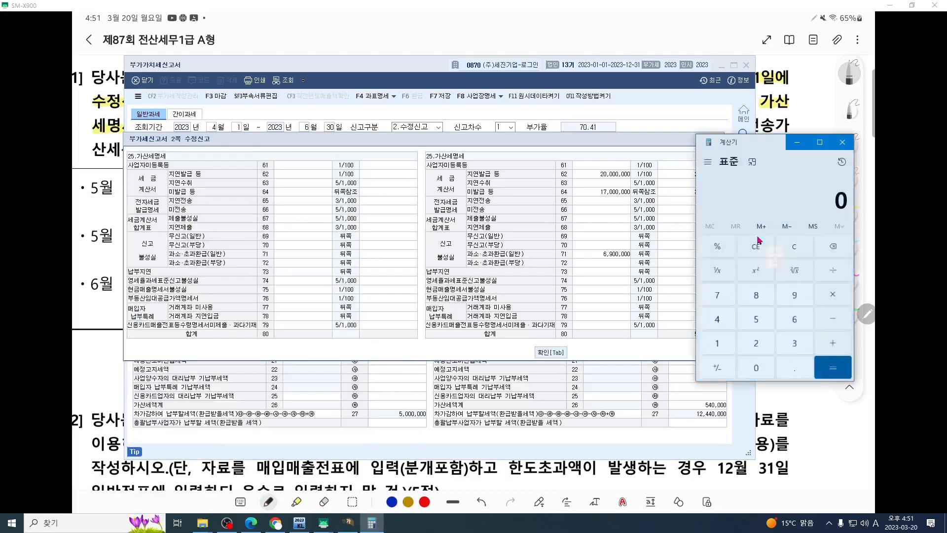
type("690000")
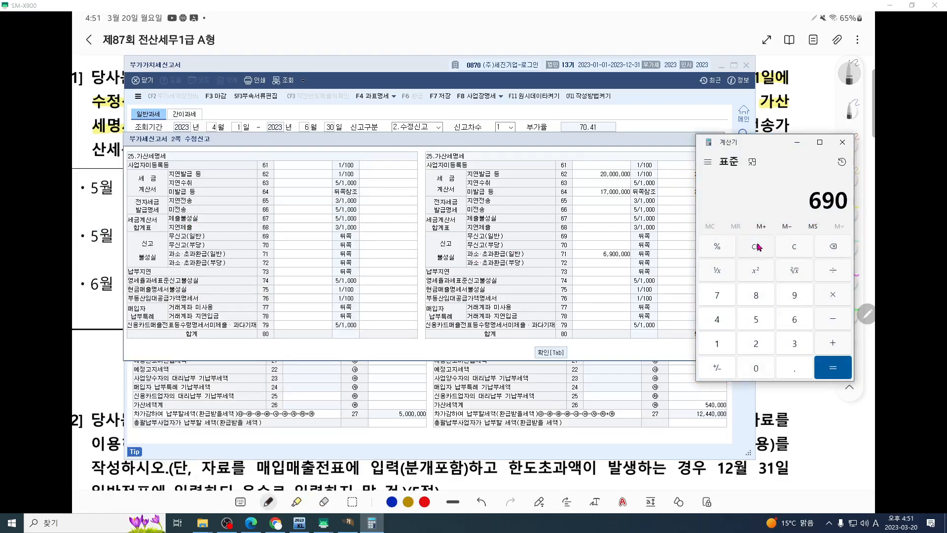
type("00,000")
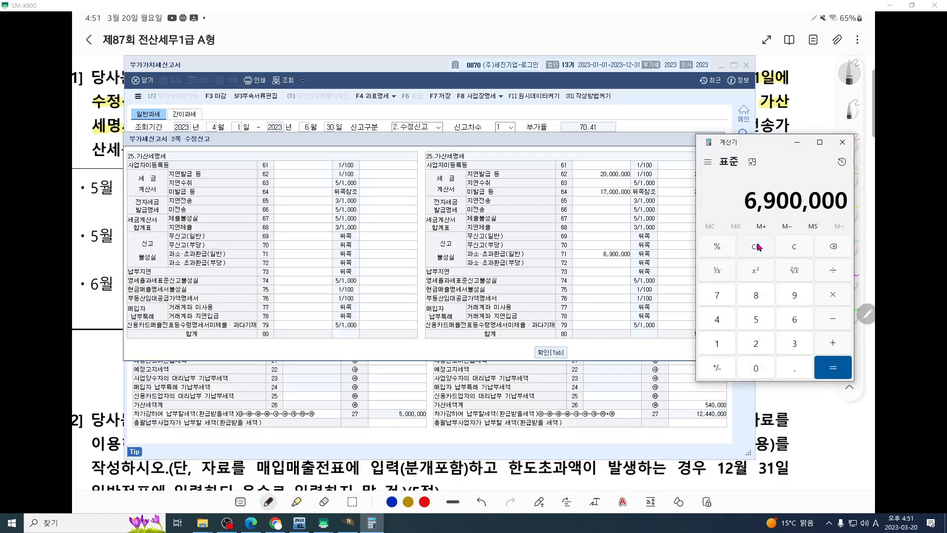
type("*0.1")
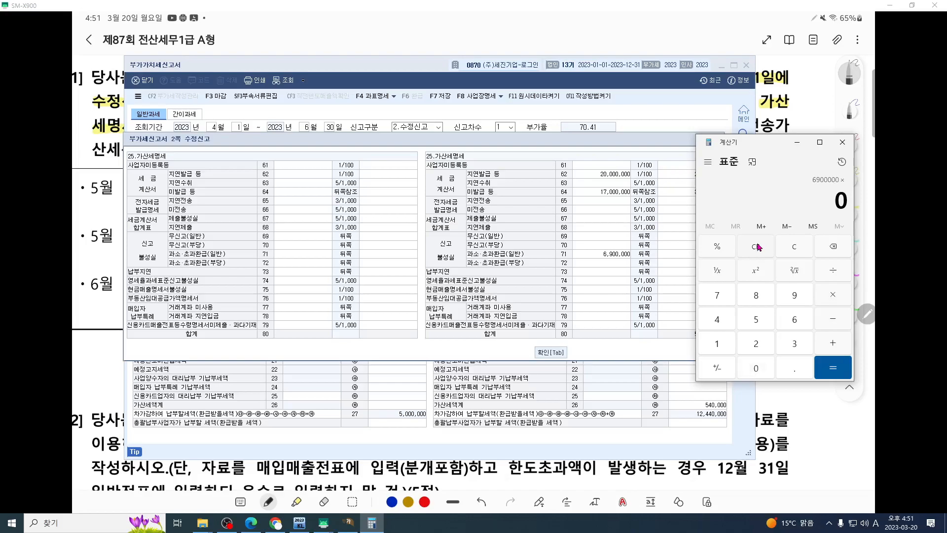
key("Return")
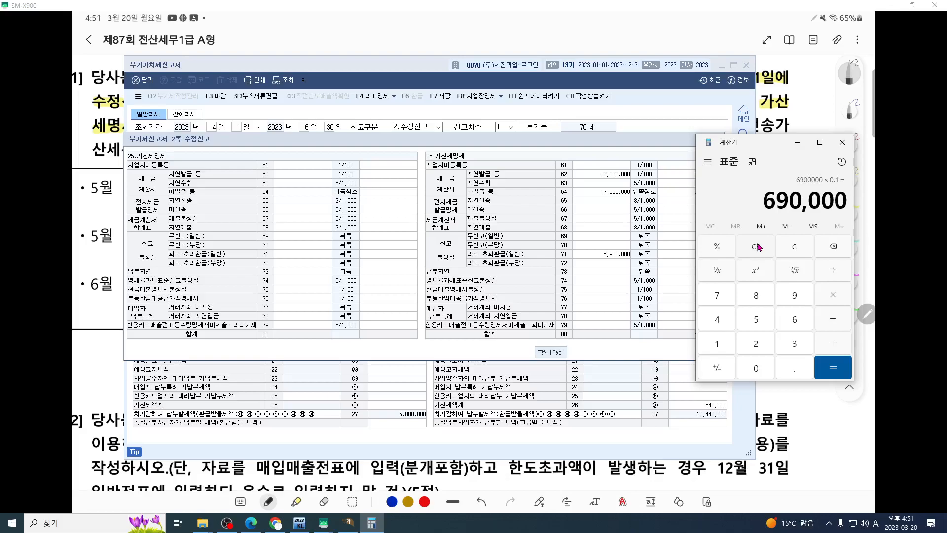
type("*0.25")
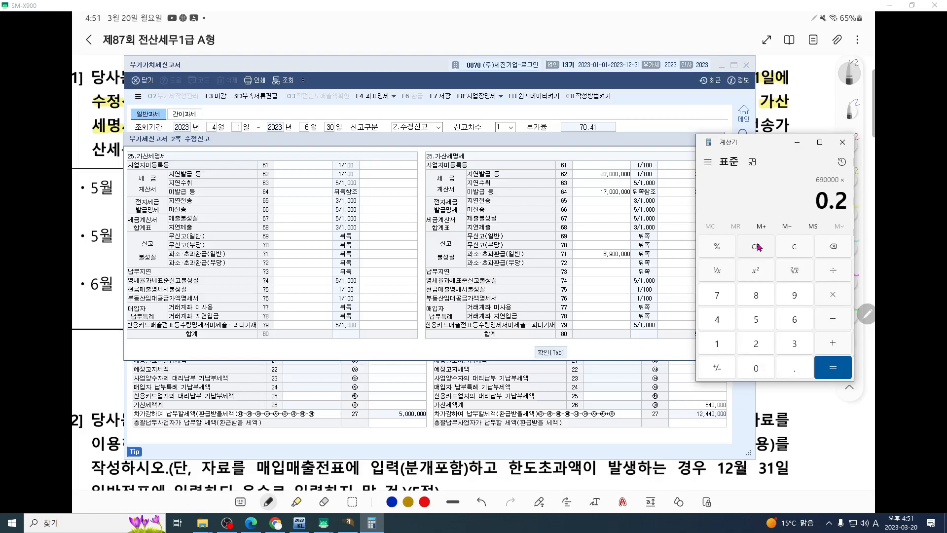
key("Return")
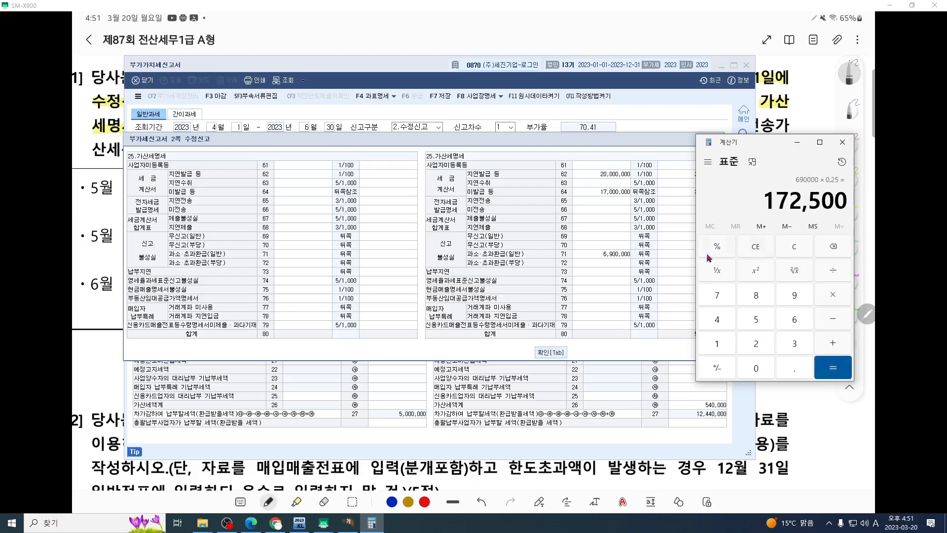
Step: Enter 172,500 as the amended penalty tax in row 71, 과소·초과환급(일반)
left_click(673, 253)
type("172")
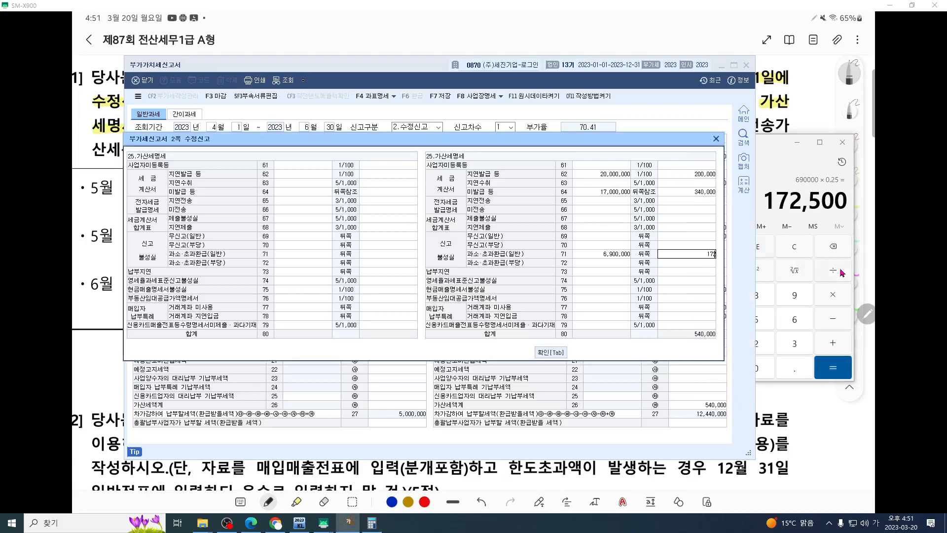
type(",500")
key("Return")
Step: Zoom in on the amended penalty details and underline row 71's base amount and penalty tax
key("ctrl+2")
scroll(717, 278, "up", 5)
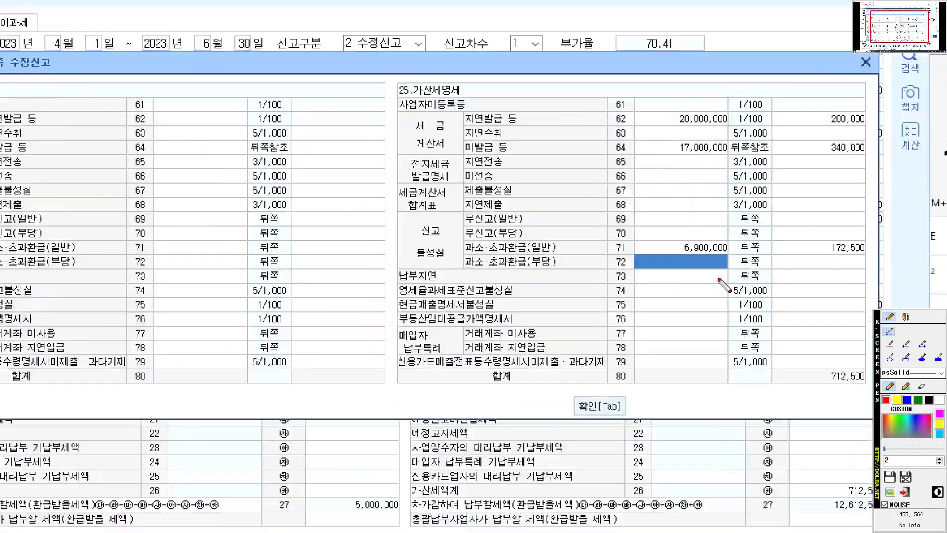
scroll(724, 285, "up", 3)
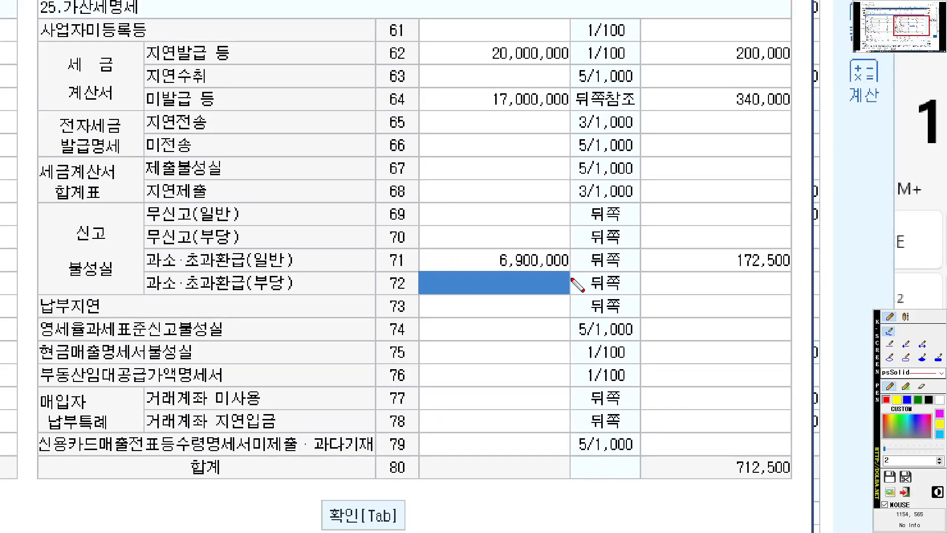
left_click_drag(489, 270, 827, 270)
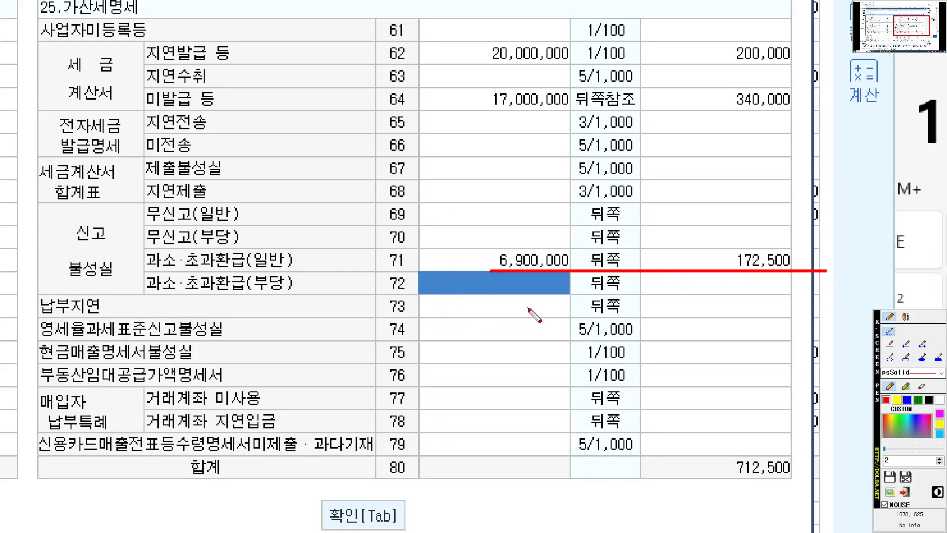
mouse_move(564, 273)
left_mouse_down()
mouse_move(491, 263)
mouse_move(552, 228)
mouse_move(567, 271)
mouse_move(488, 263)
mouse_move(466, 308)
mouse_move(480, 308)
left_mouse_up()
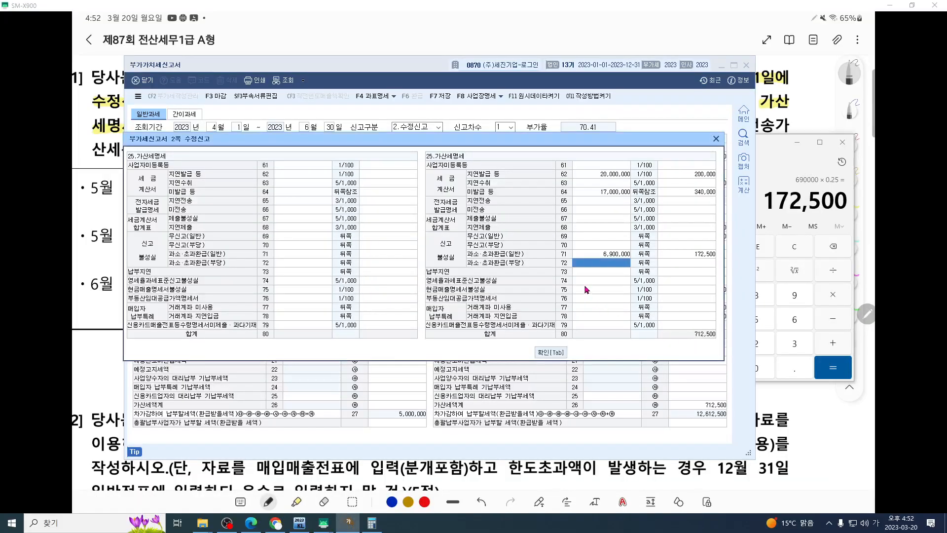
Step: Enter 6,900,000 as the amended amount in penalty row 73, 납부지연
left_click(465, 308)
type("6,900")
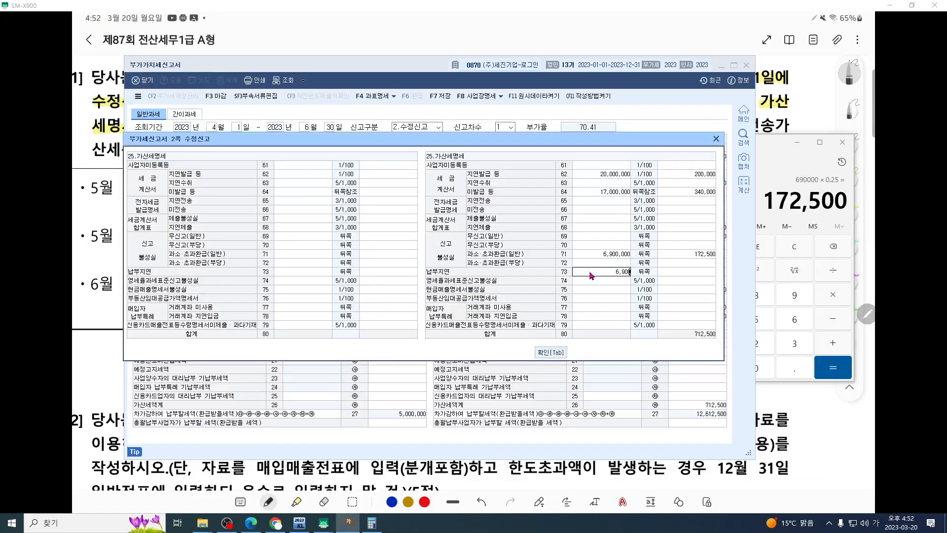
type(",000")
key("Return")
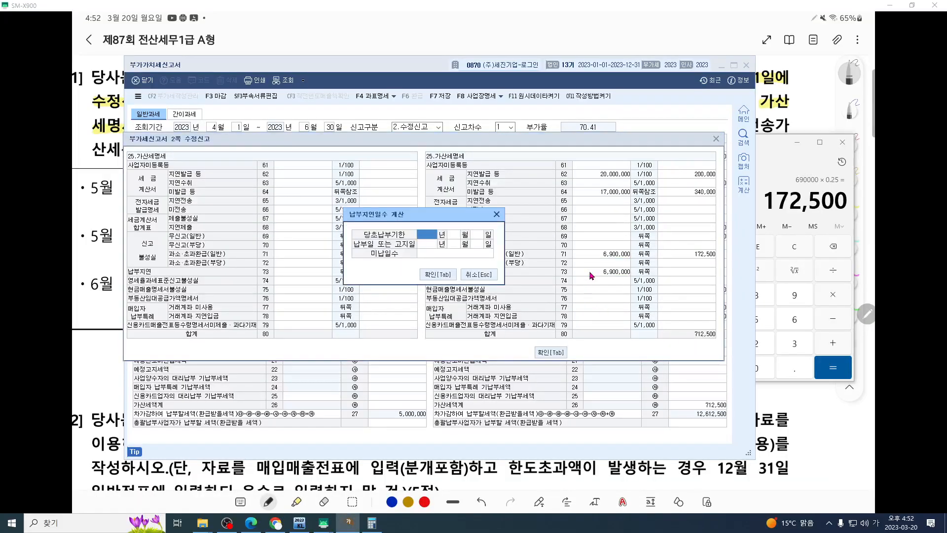
Step: Set the original payment deadline (당초납부기한) in the late-payment days calculation to July 25, 2023
key("ctrl+F12")
scroll(435, 238, "up", 6)
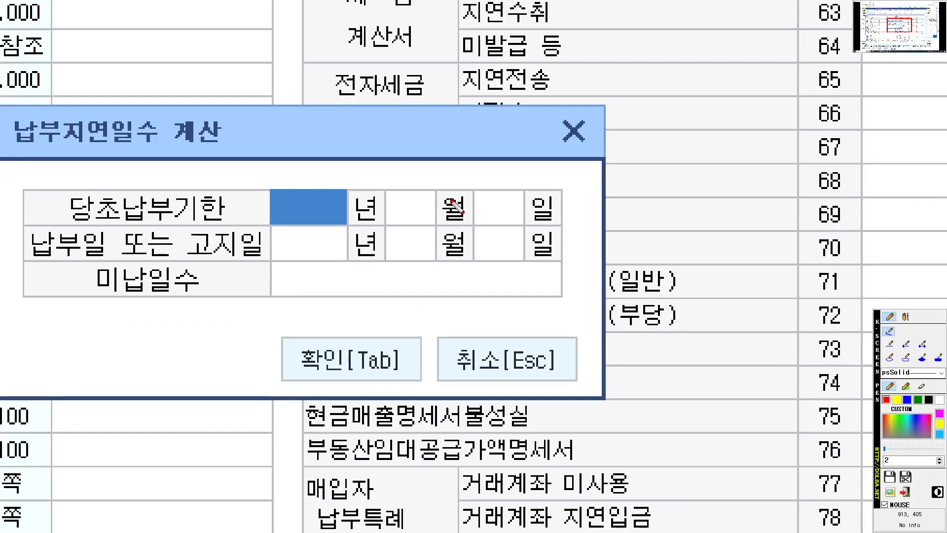
key("ctrl+F12")
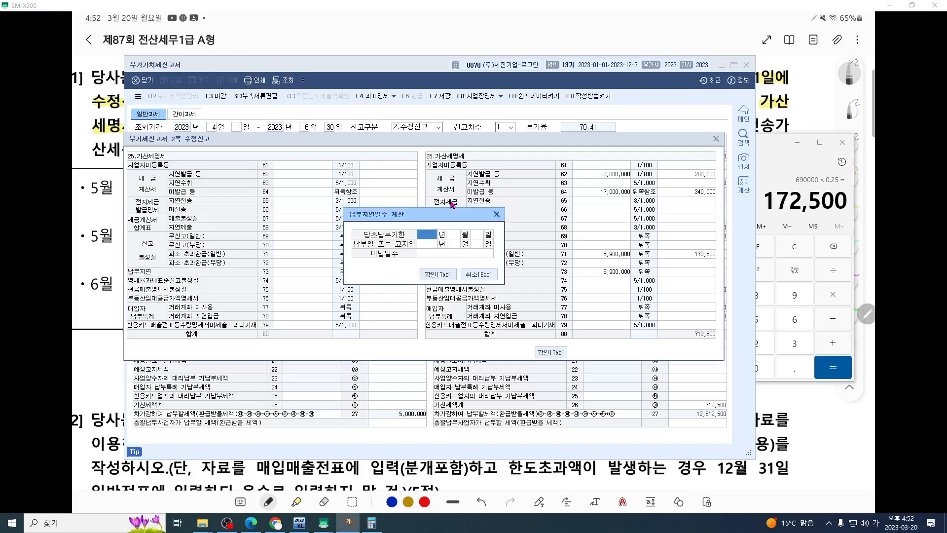
type("2023 년 ")
type("7")
key("Return")
type("25")
key("Return")
Step: Set the payment or notice date (납부일 또는 고지일) to September 1, 2023
key("ctrl+F12")
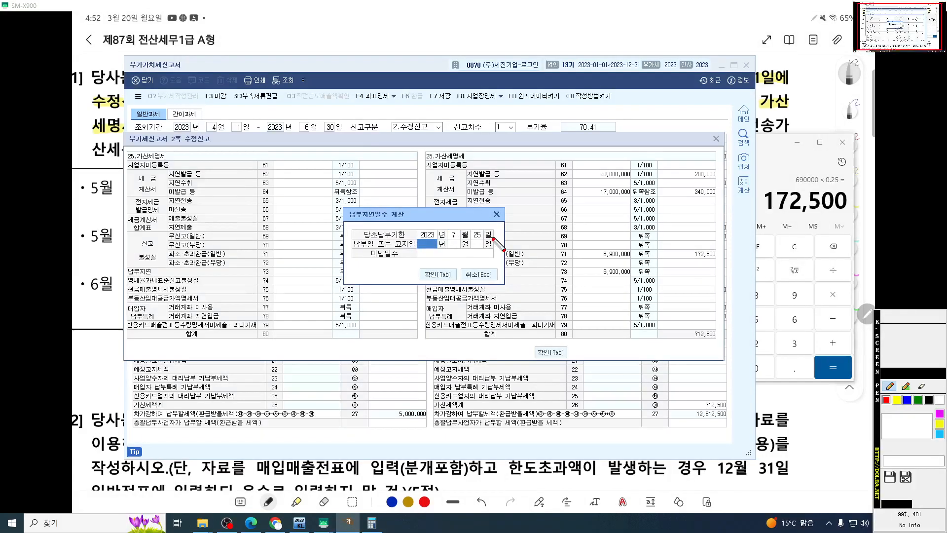
scroll(493, 237, "up", 1)
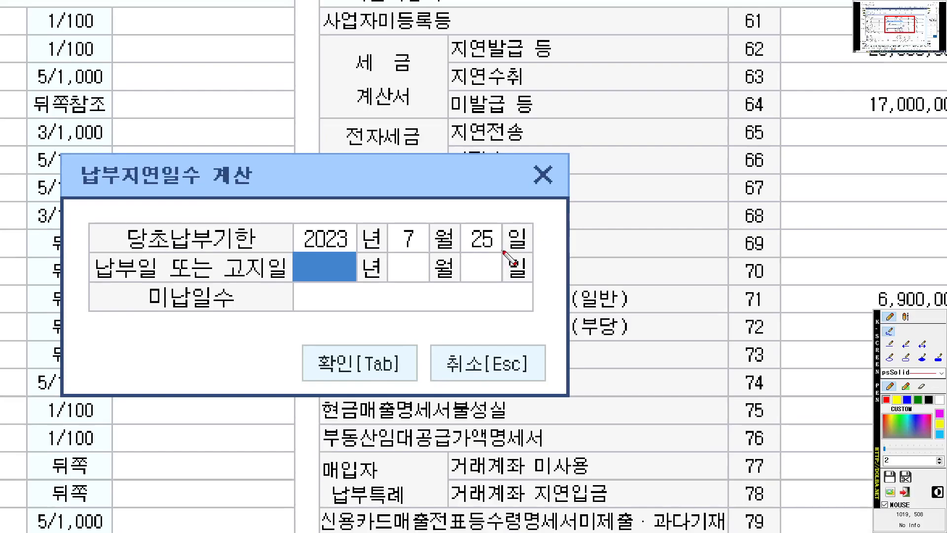
key("Escape")
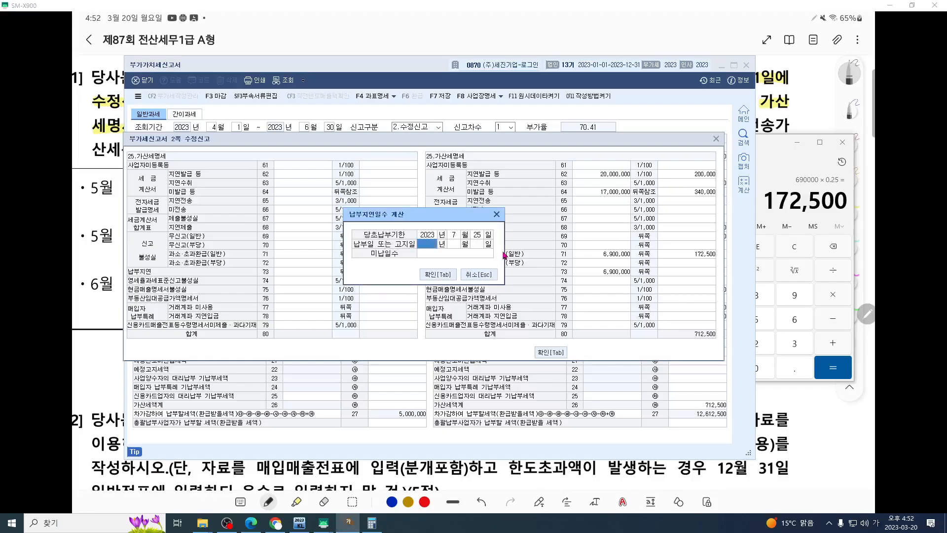
type("2023")
key("Return")
type("9")
key("Return")
type("1")
key("Return")
Step: Zoom in on the late-payment days calculation, underline its 납부지연일수 title and circle the 확인 option
key("ctrl+1")
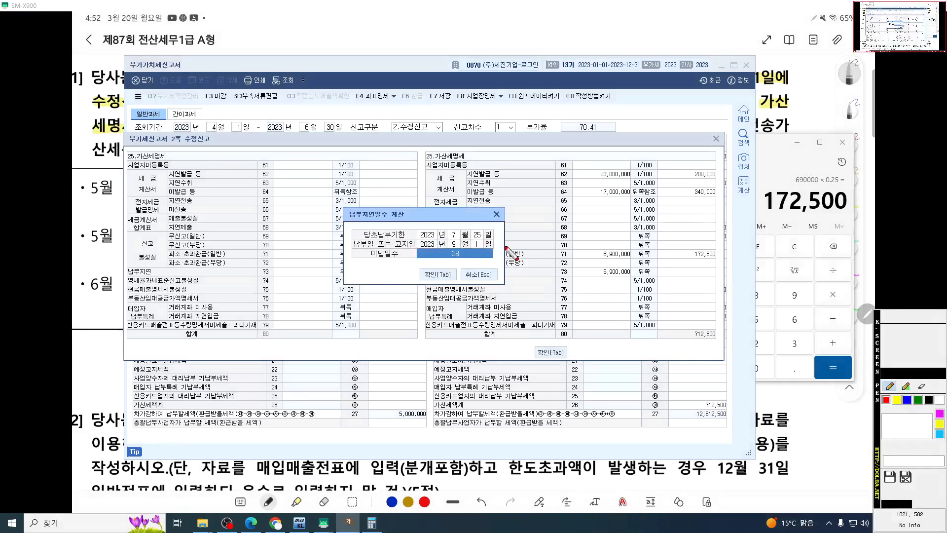
scroll(503, 252, "up", 10)
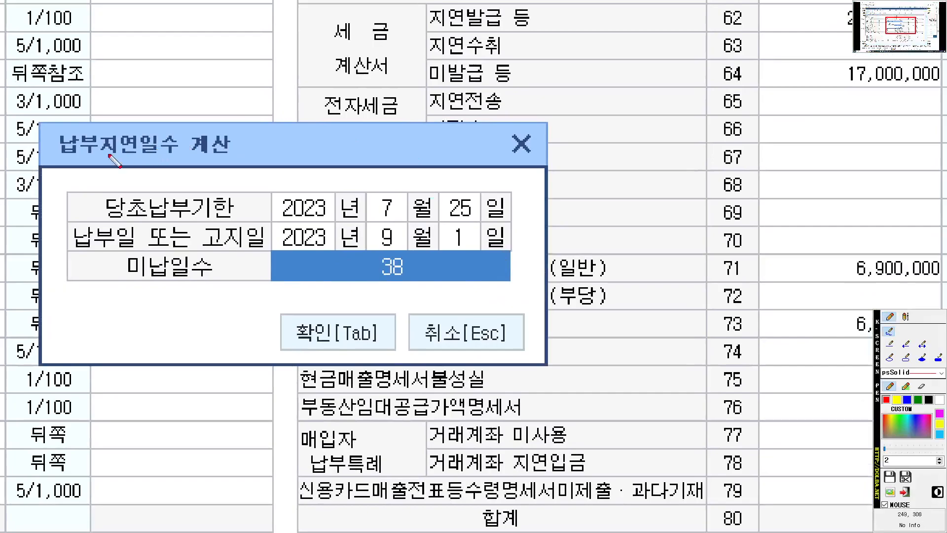
left_click_drag(50, 161, 195, 157)
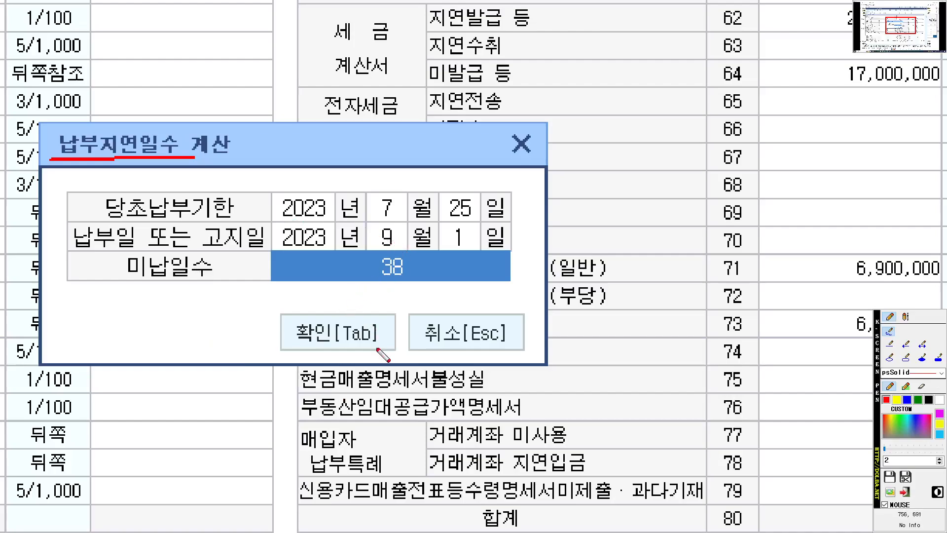
mouse_move(401, 363)
left_mouse_down()
mouse_move(337, 370)
mouse_move(404, 310)
mouse_move(394, 369)
left_mouse_up()
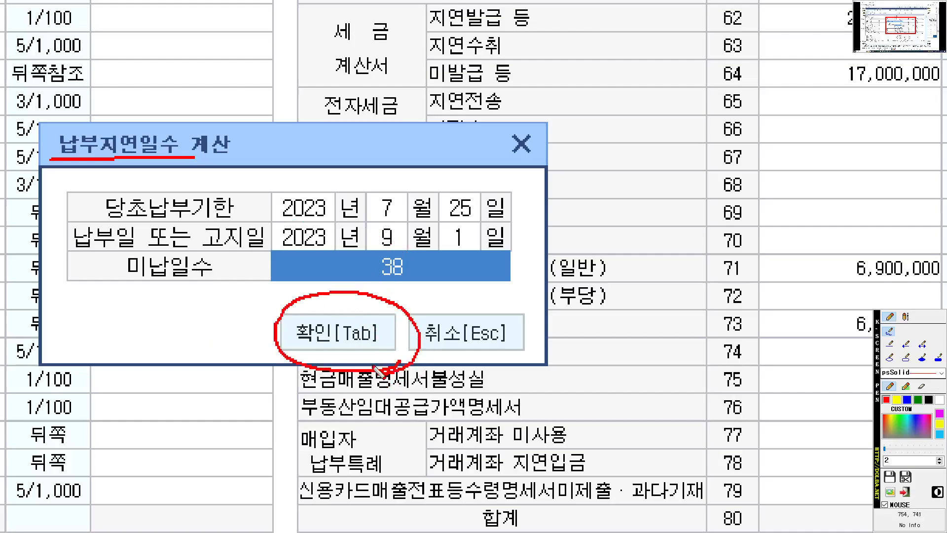
Step: Apply the calculated late-payment days to row 73 and close the penalty details
key("Escape")
left_click(438, 274)
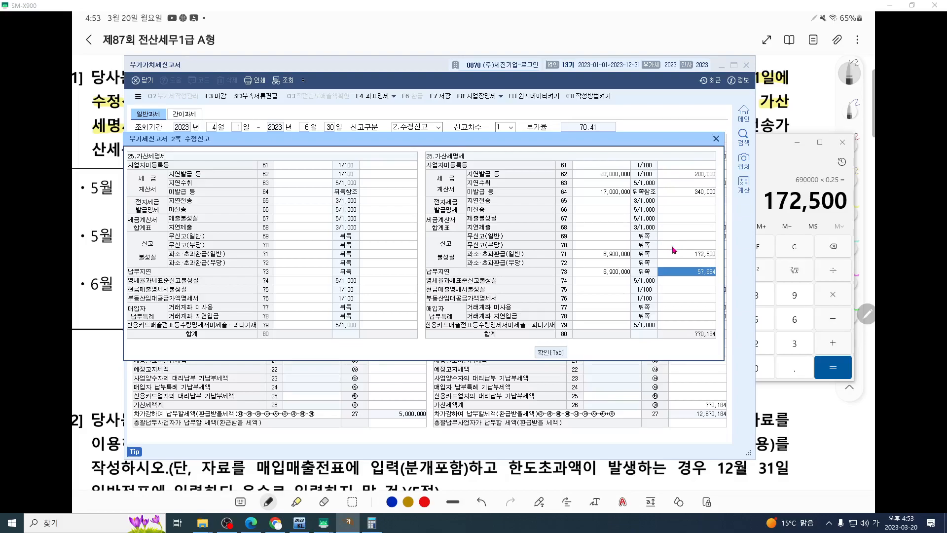
left_click(716, 140)
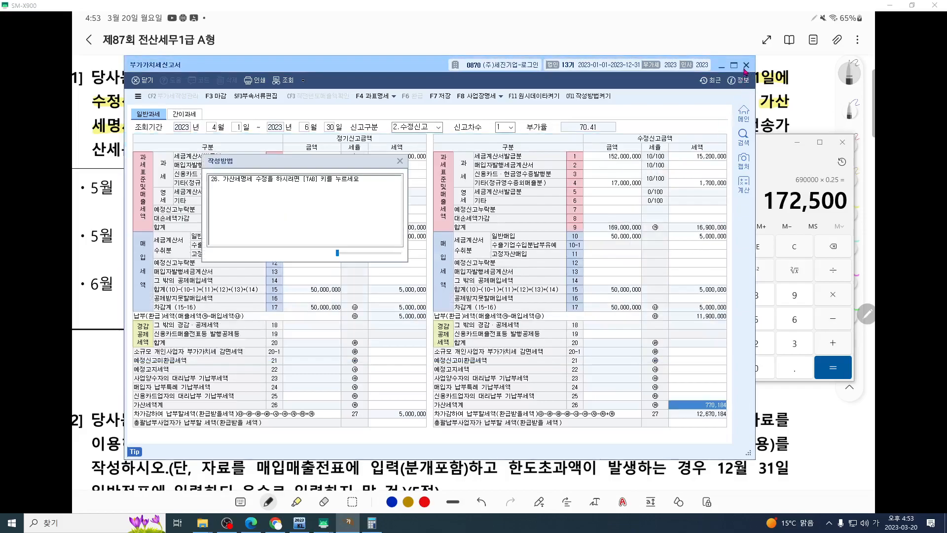
Step: Close the VAT return without saving the data and go back to the exam document's question [1] transactions
left_click(745, 66)
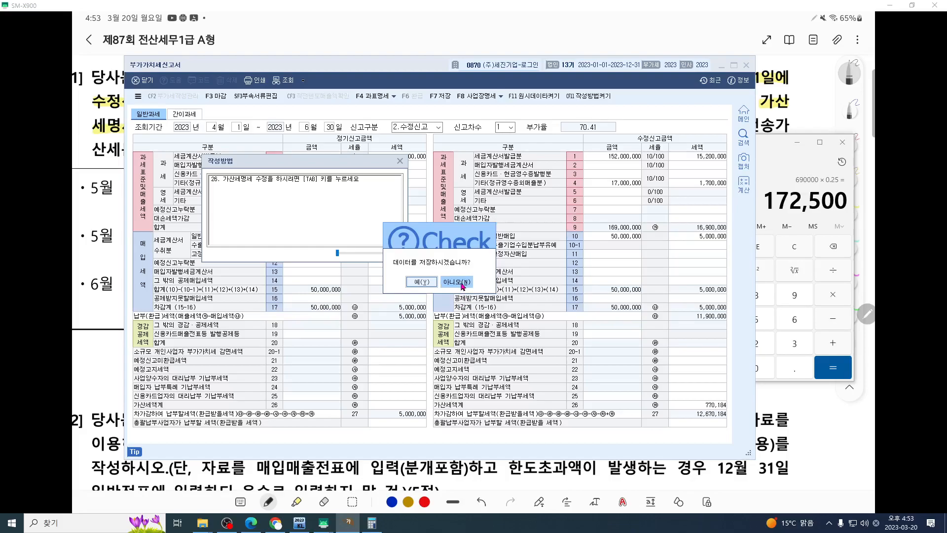
left_click(462, 282)
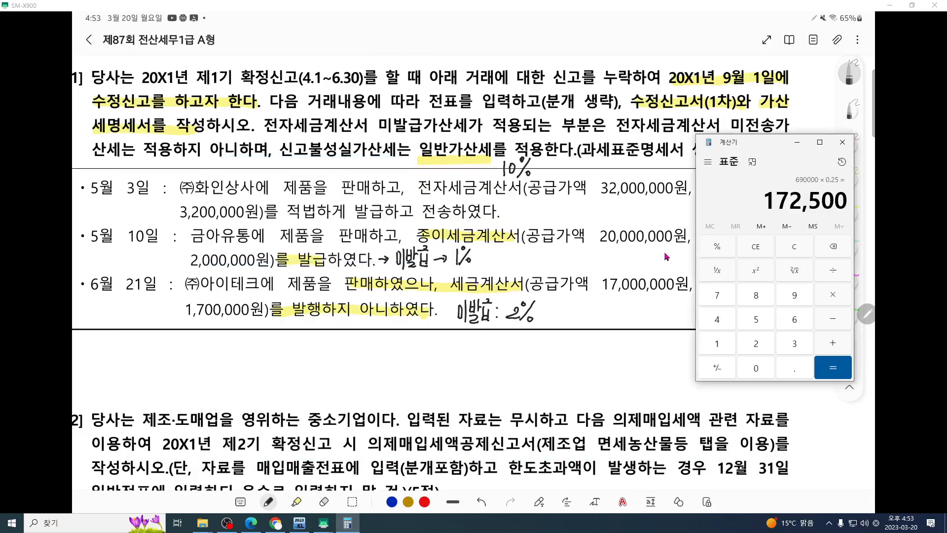
left_click(307, 529)
left_click(324, 522)
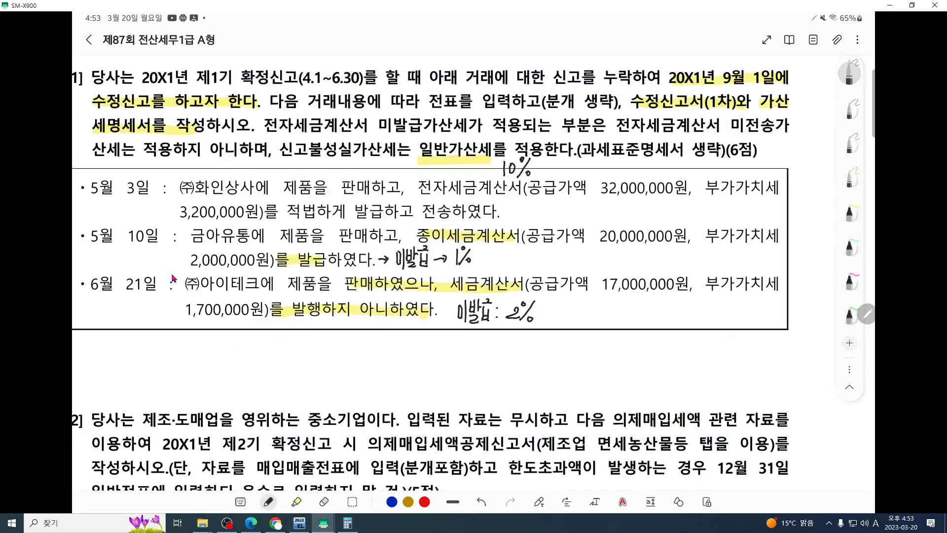
scroll(238, 278, "down", 3)
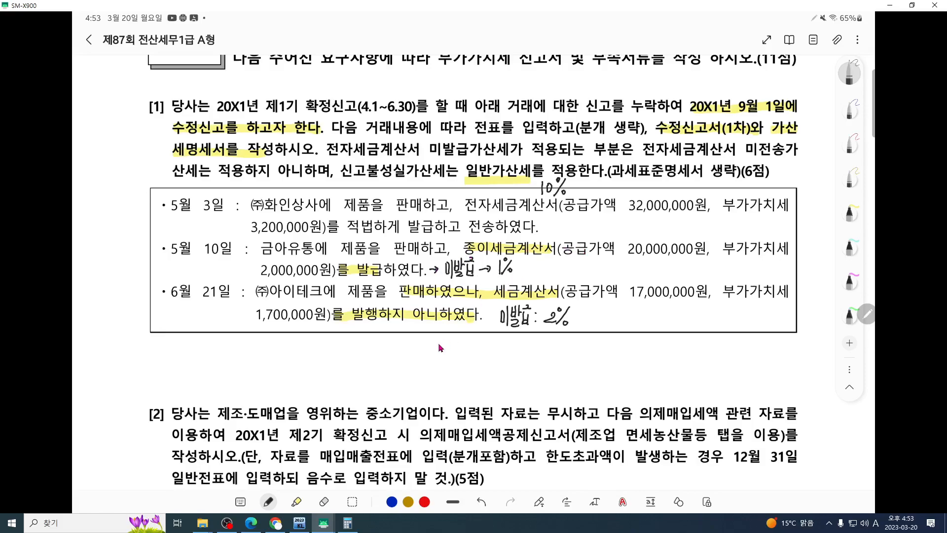
Step: Switch to KcLep, open 매입매출전표입력 from the accounting functions, and set the voucher date to May 3, 2023
left_click(305, 527)
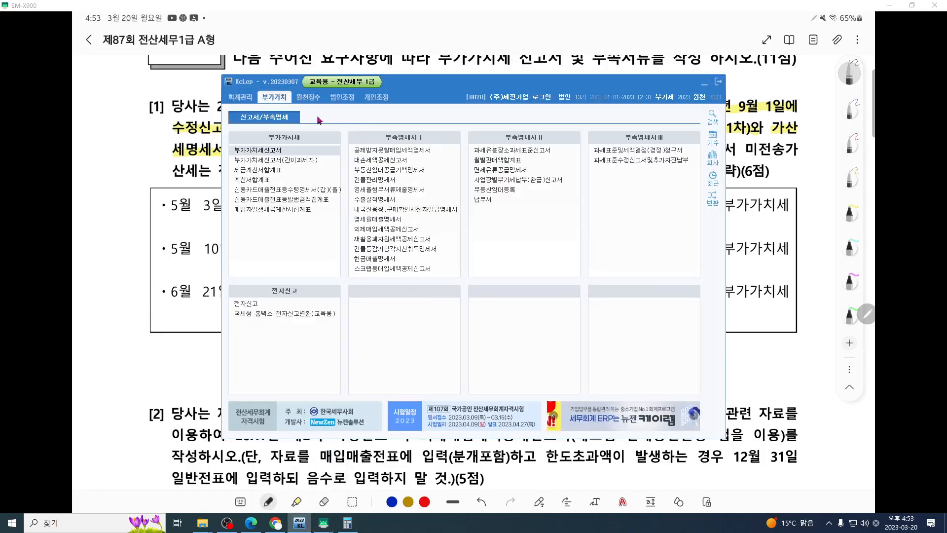
left_click(241, 100)
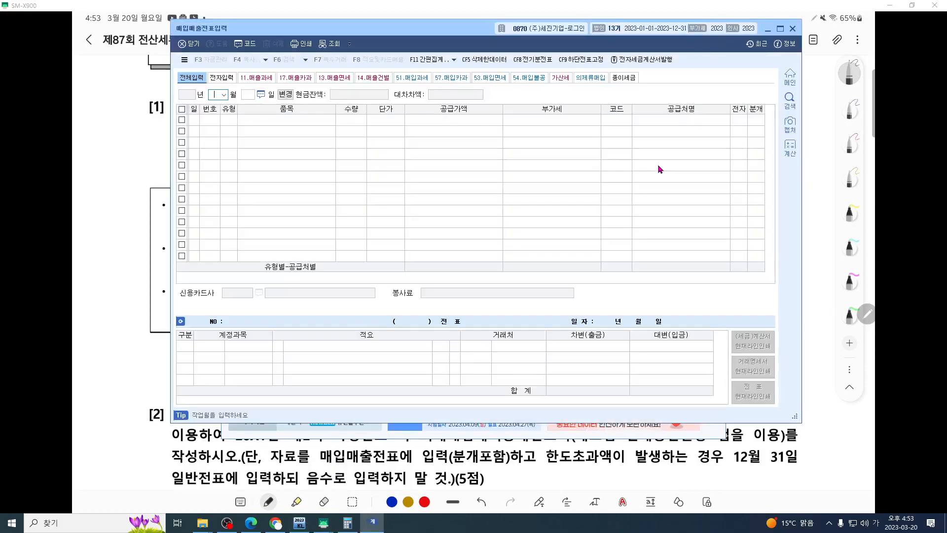
key("Return")
type("3")
key("Return")
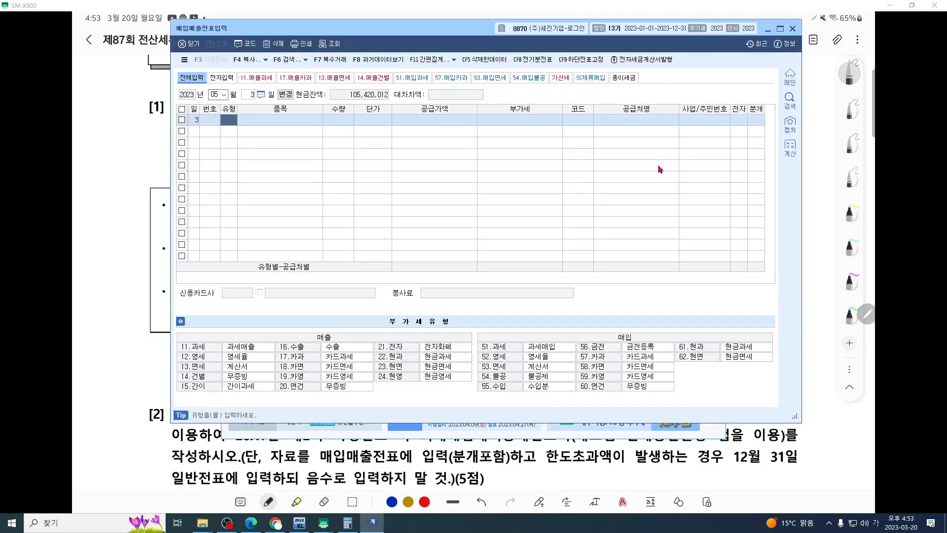
Step: Enter the May 3 sale as type 11.과세 with a supply amount of 32,000,000
type("11")
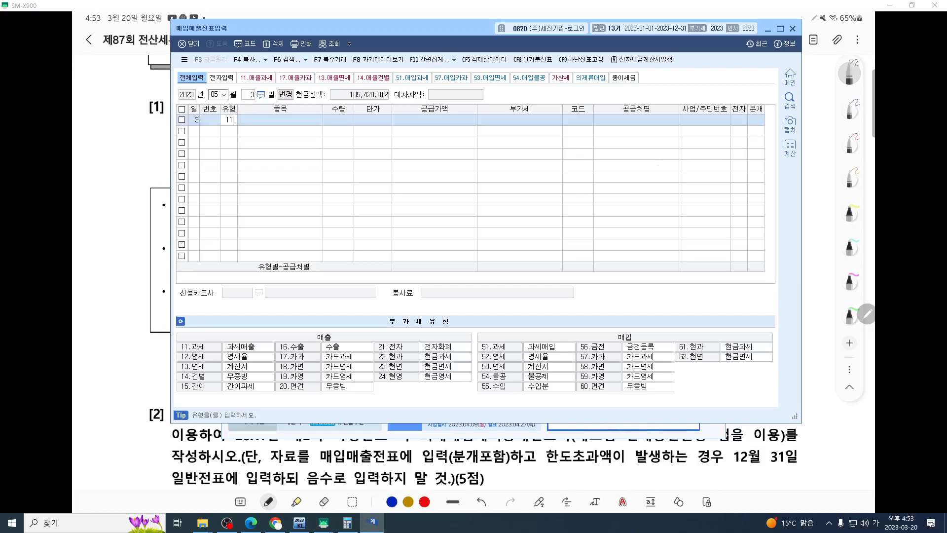
key("Return")
key("Return")
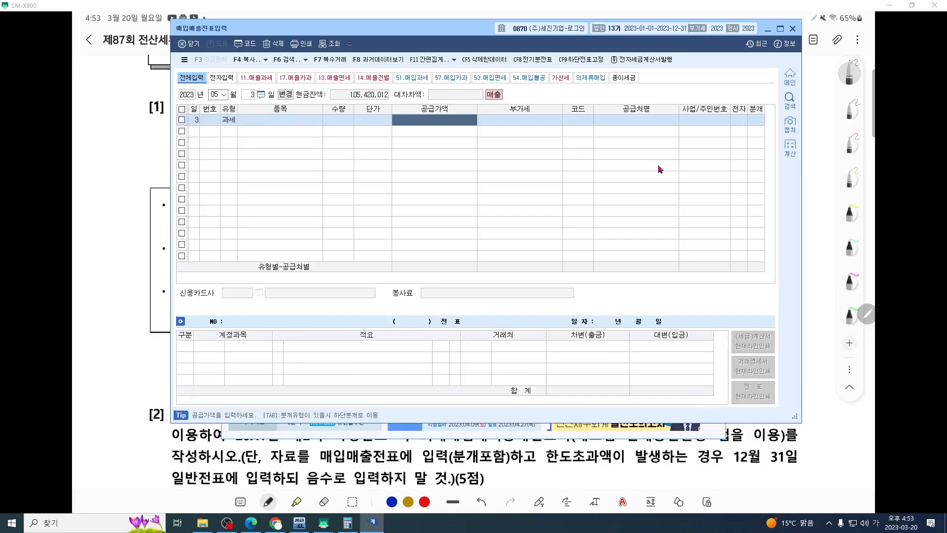
type("32,000,000")
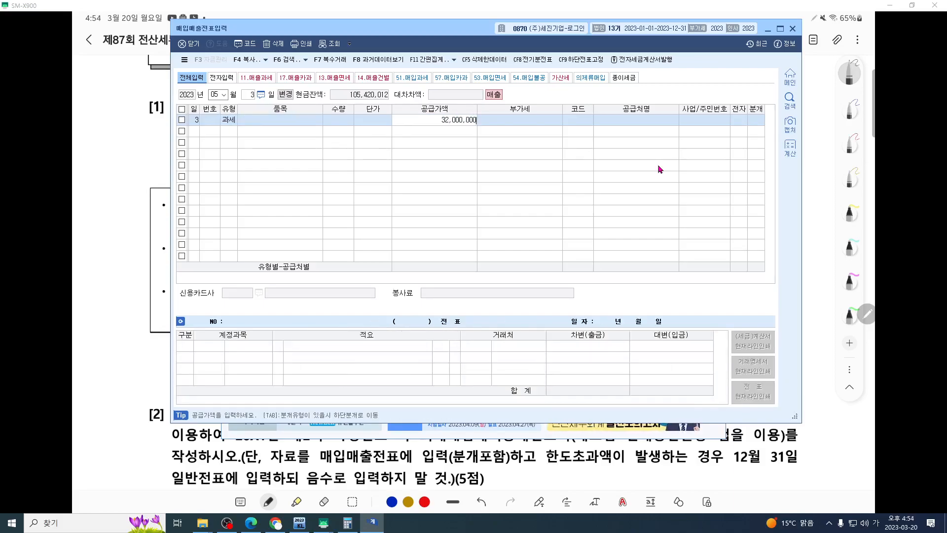
key("Return")
key("Return")
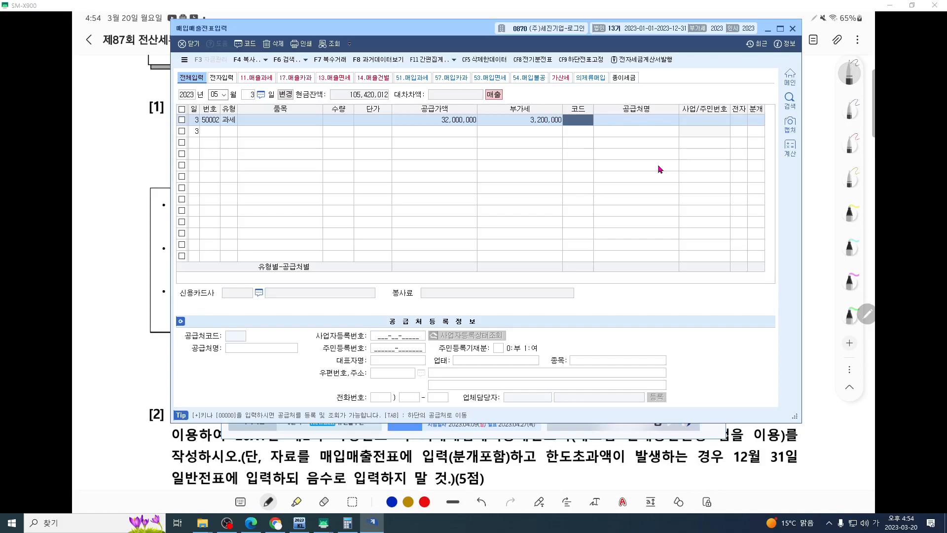
Step: Assign (주)화인상사 as the May 3 sale's customer and mark its tax invoice as electronic (여)
type("화인")
key("Return")
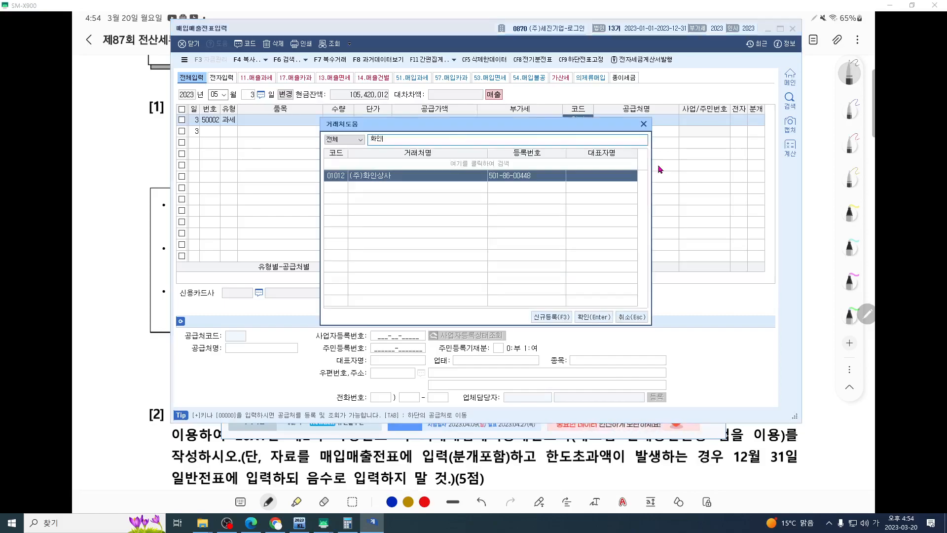
key("Return")
key("Return")
key("Return")
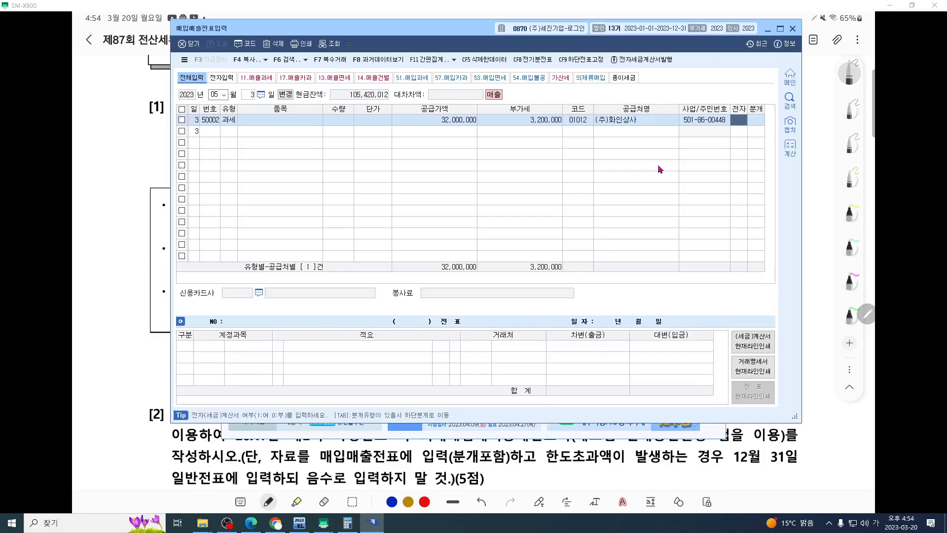
type("1")
key("Return")
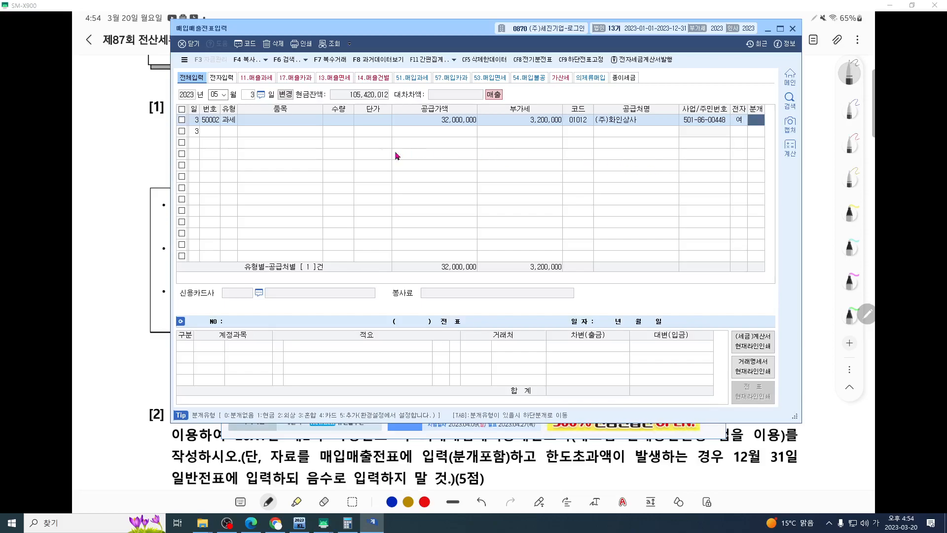
Step: Set the voucher date to May 10, 2023 and start a new entry row
left_click(248, 95)
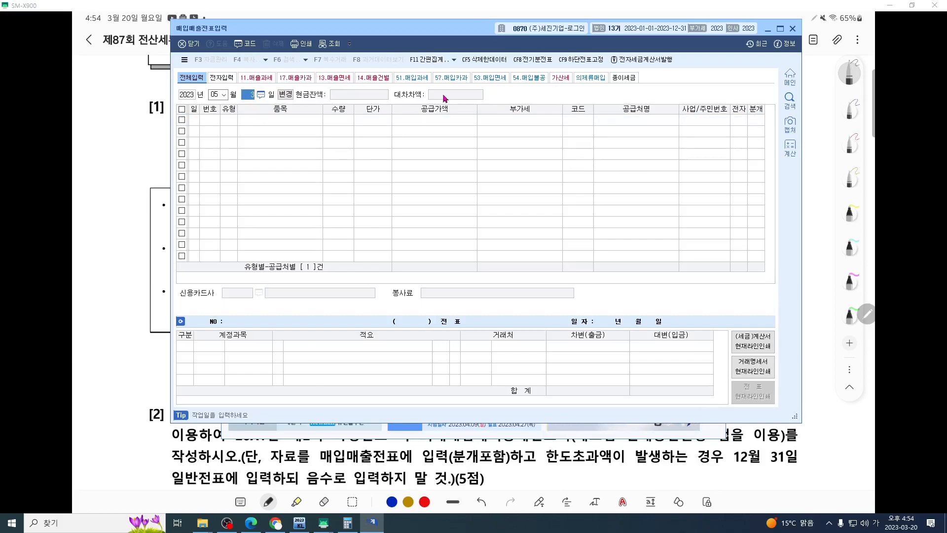
type("10")
key("Return")
key("Return")
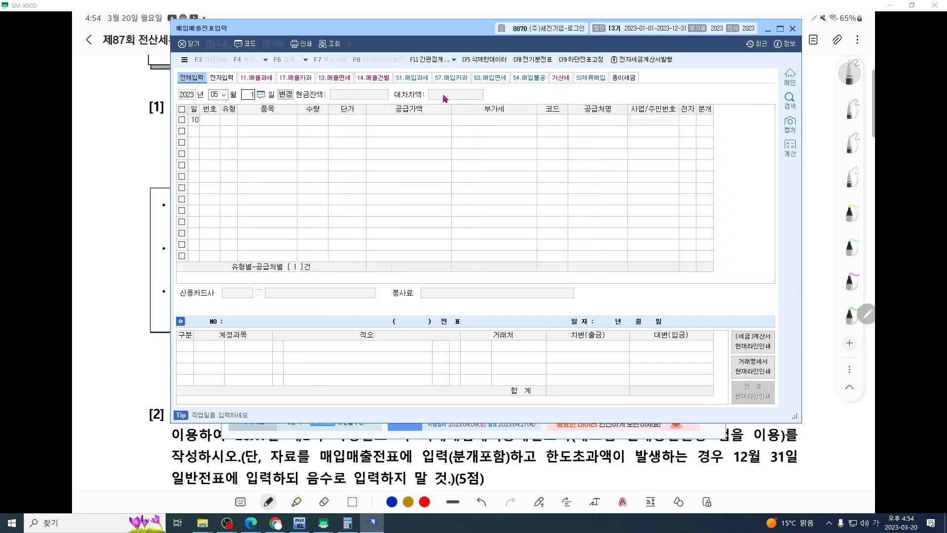
Step: Enter the May 10 sale as type 11.과세 with a supply amount of 20,000,000
type("11")
key("Return")
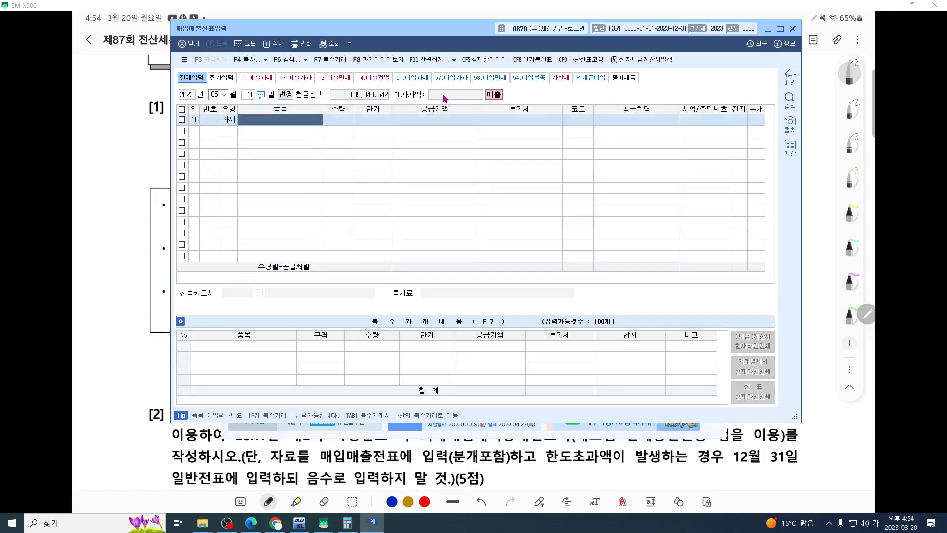
key("Return")
type("20")
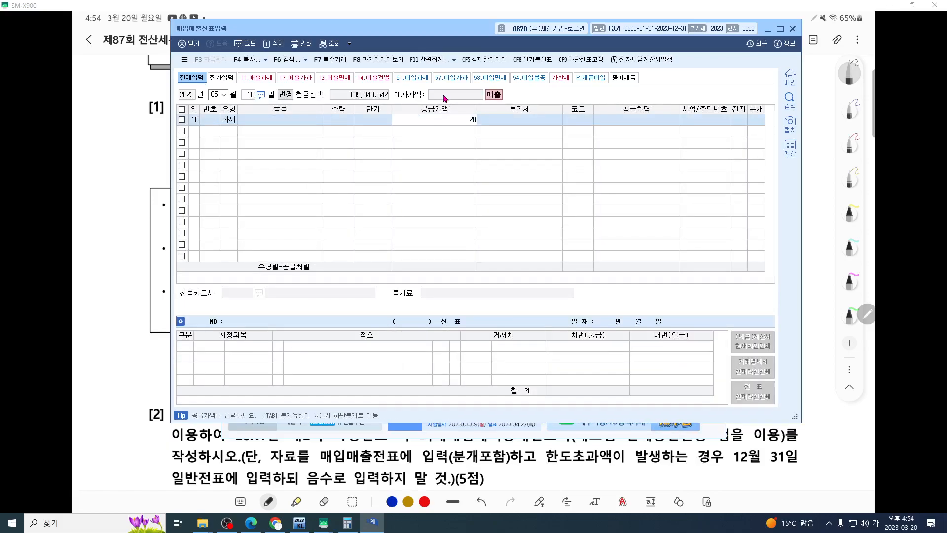
type(",000,000")
key("Return")
key("Return")
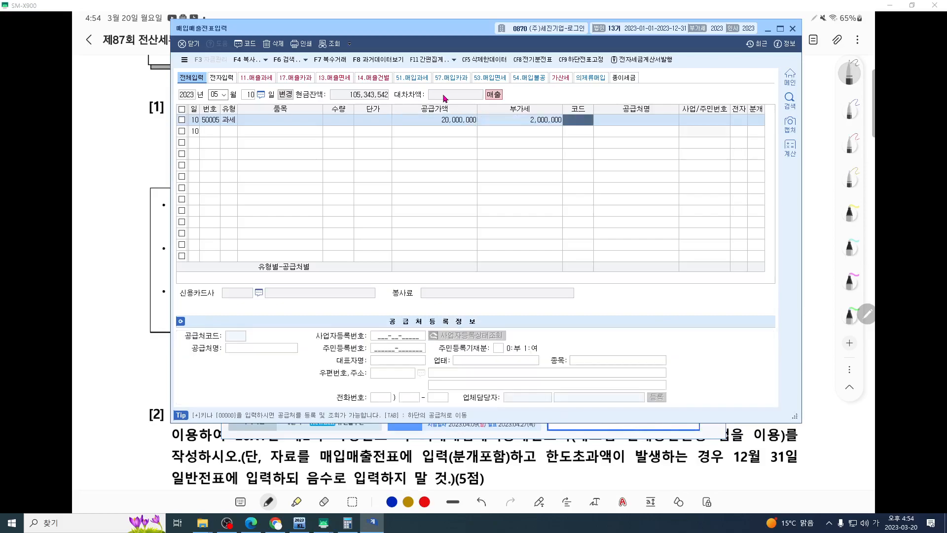
Step: Look up 금아 in the business partner list and assign 금아유통 as the May 10 sale's customer
type("금아")
key("Return")
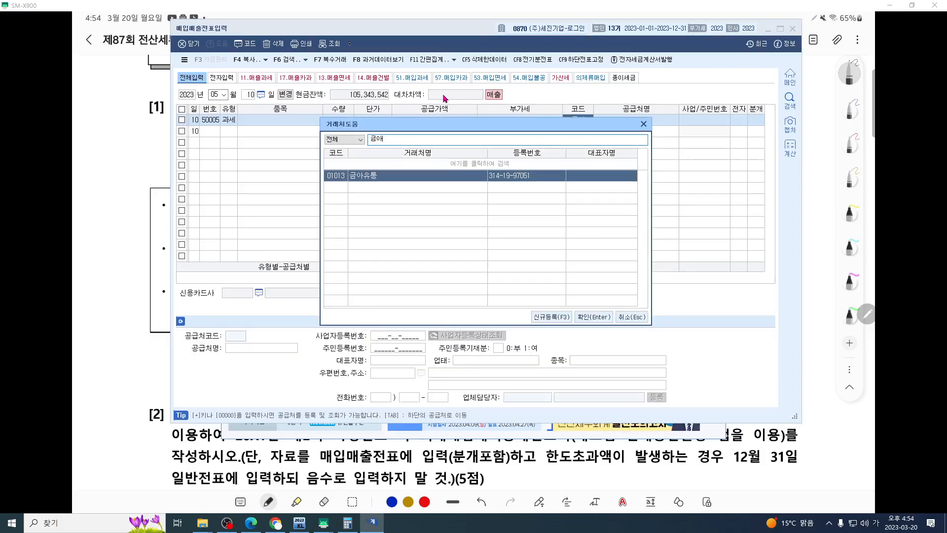
key("Return")
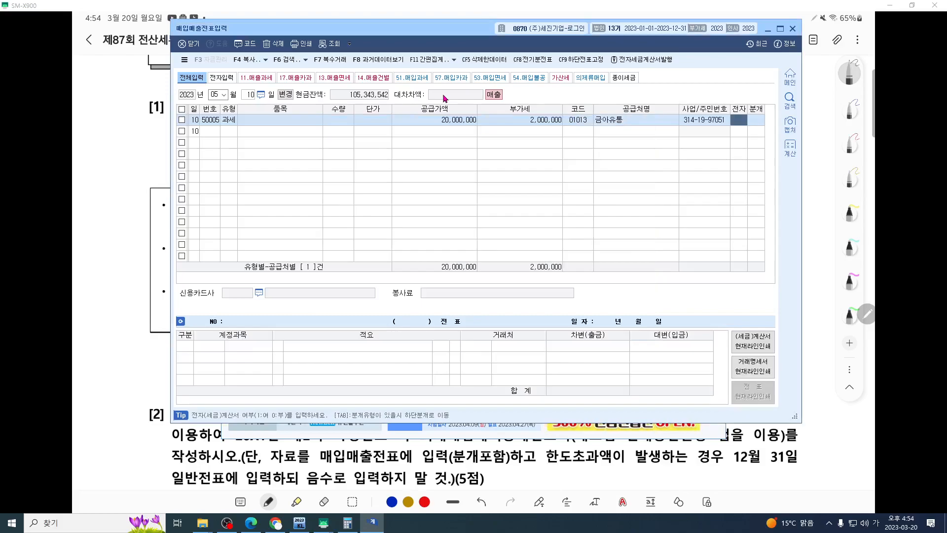
key("ctrl+1")
scroll(566, 122, "up", 2)
left_click_drag(560, 131, 565, 165)
mouse_move(771, 169)
left_mouse_down()
mouse_move(716, 146)
mouse_move(732, 179)
left_mouse_up()
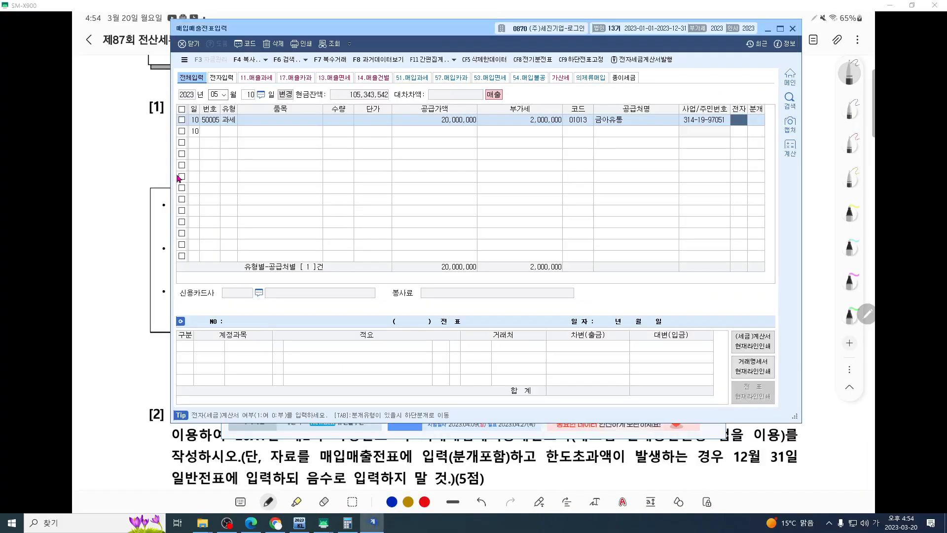
Step: Change the voucher date to June 21 and enter a type 14.건별 sale with a VAT-inclusive amount of 18,700,000
left_click(215, 95)
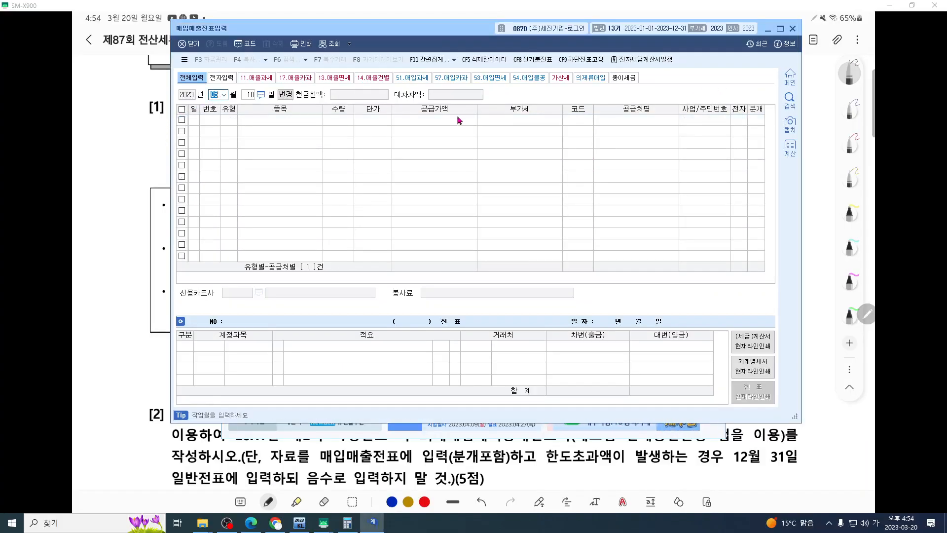
type("0621")
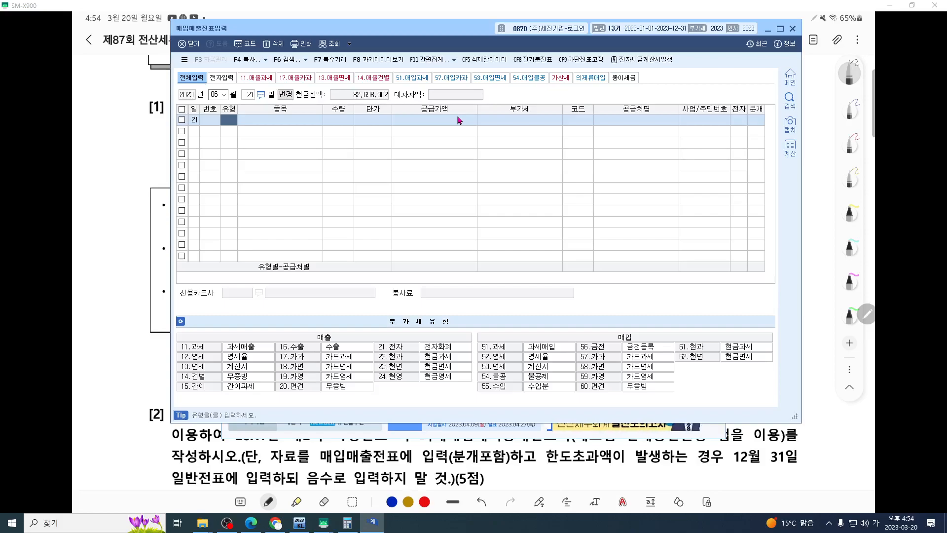
type("11")
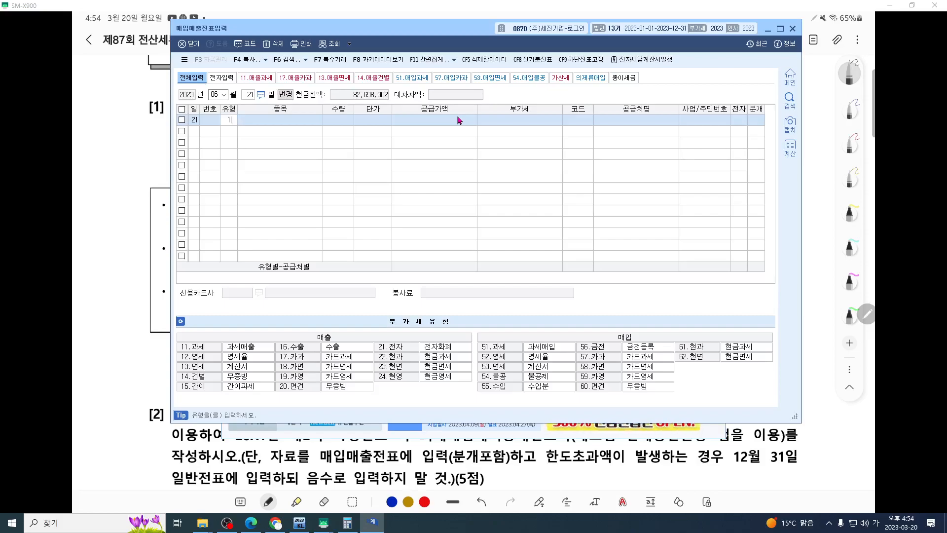
type("4")
key("Return")
key("Return")
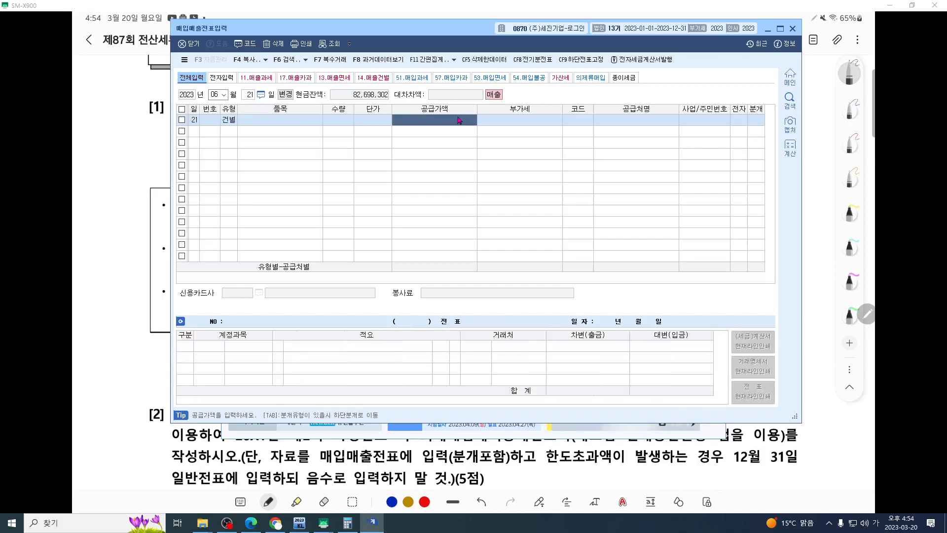
type("18700000")
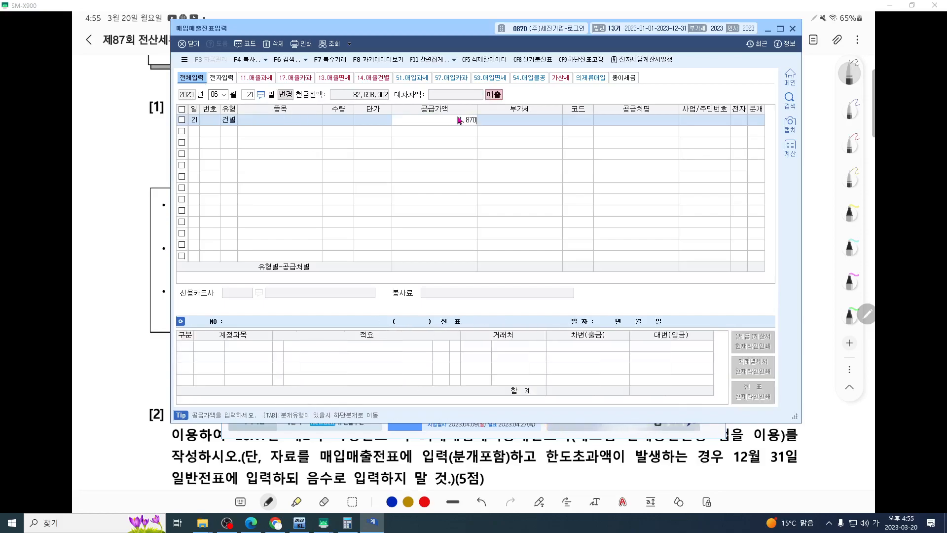
key("Return")
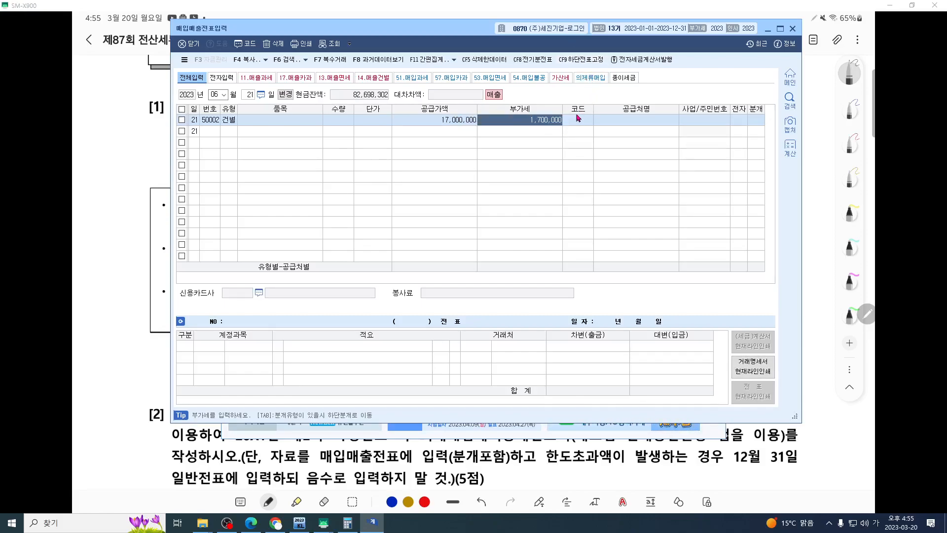
Step: Look up 아이테 in the business partner list and assign (주)아이테크 as the June 21 sale's customer
key("Return")
type("아이테")
key("Return")
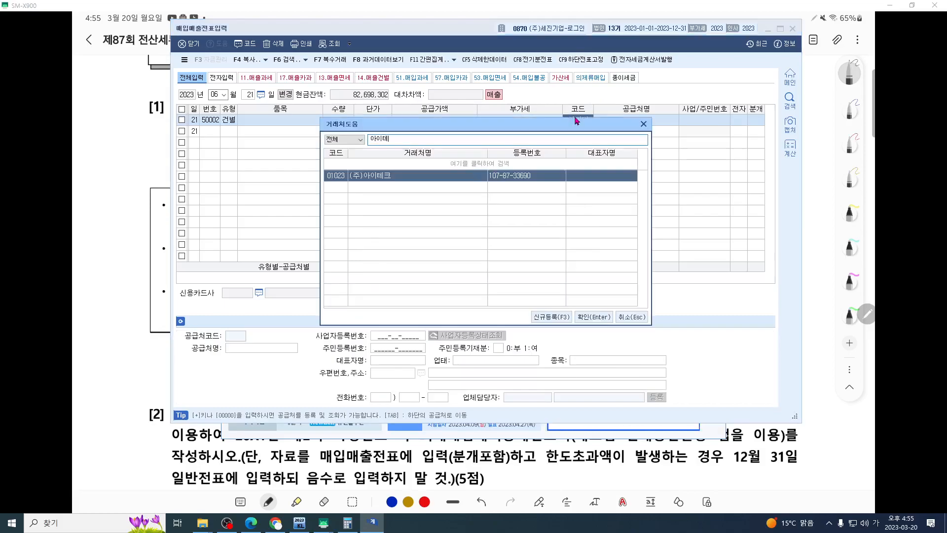
key("Return")
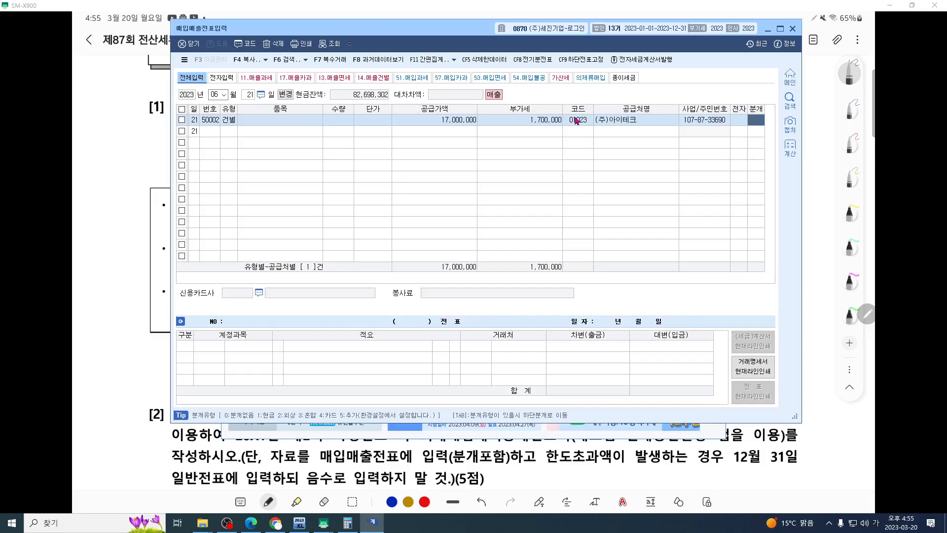
Step: Close the voucher entry and open 부가가치세신고서 from the VAT functions
left_click(792, 30)
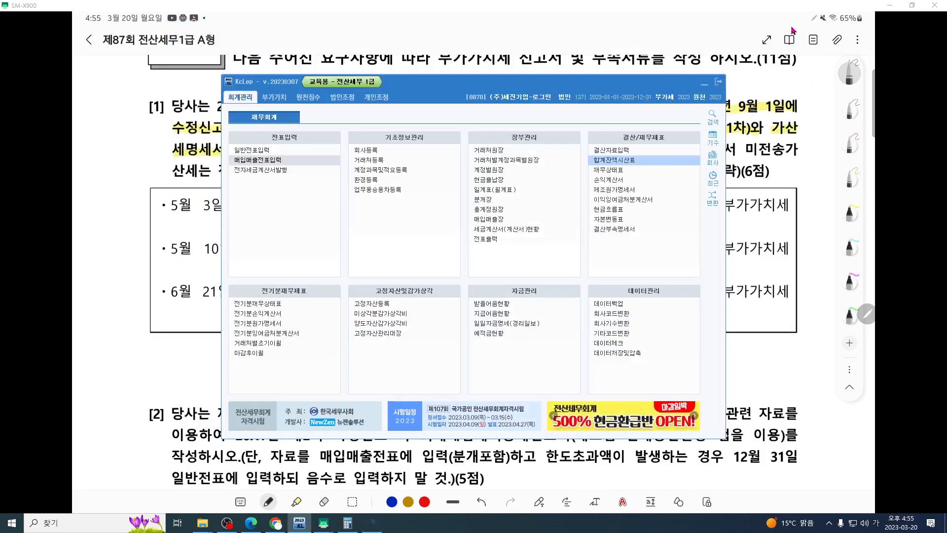
left_click(274, 96)
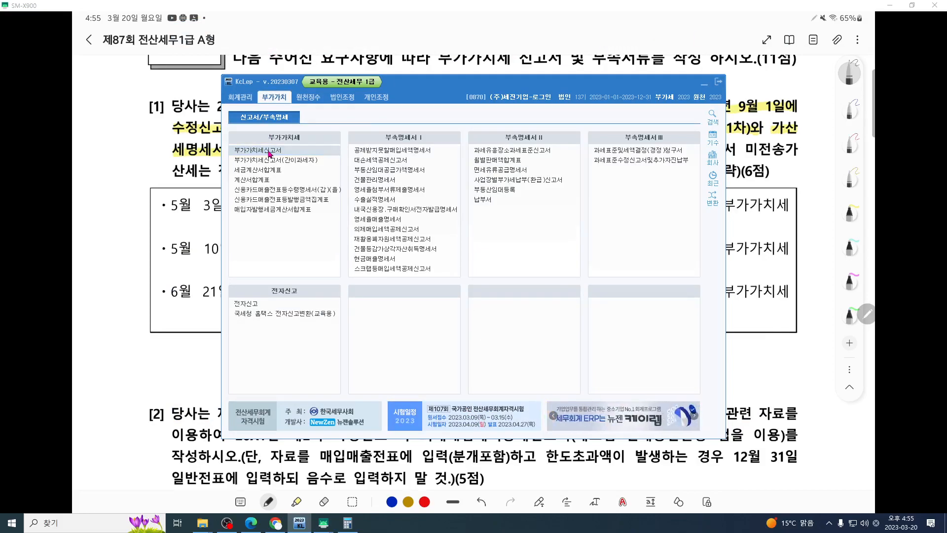
left_click(270, 151)
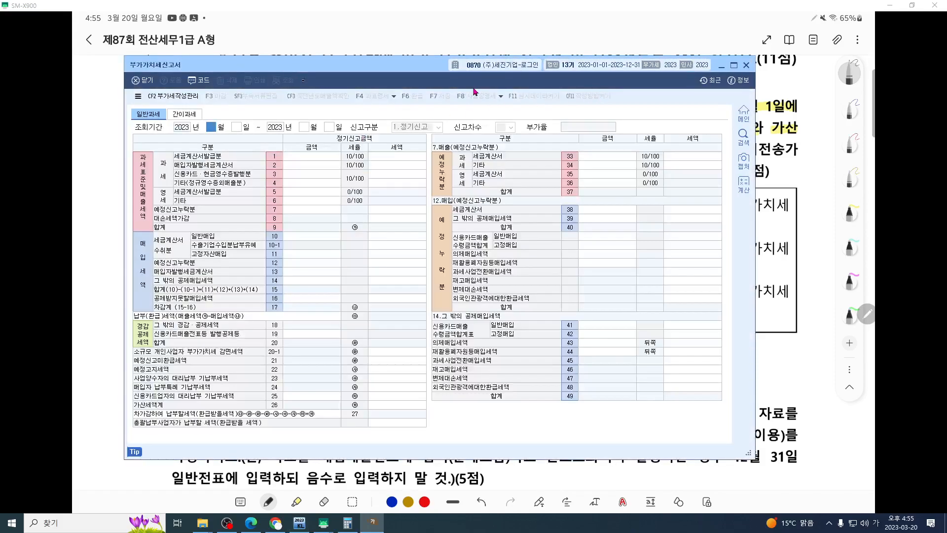
Step: Set the VAT return's query period to April 1 through June 30, 2023
type("4")
key("Return")
key("Return")
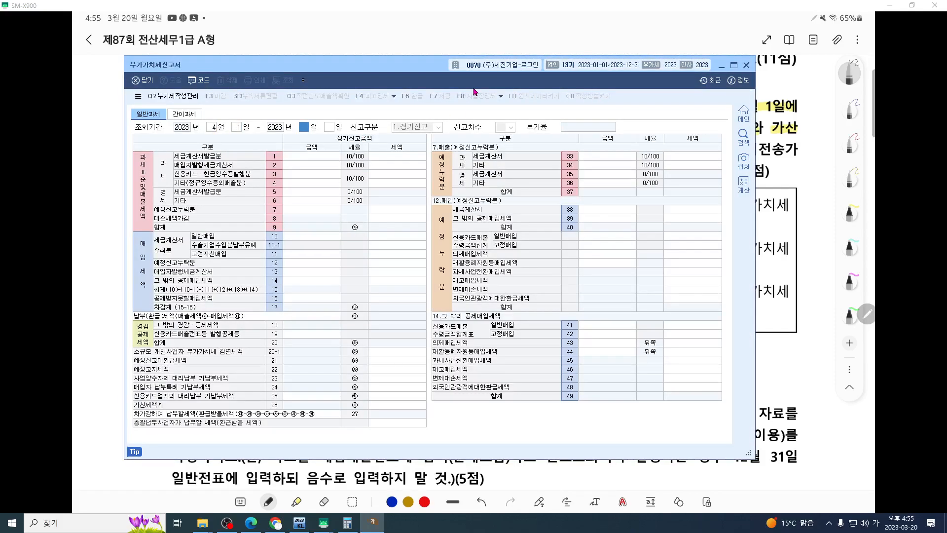
type("6")
key("Return")
key("Return")
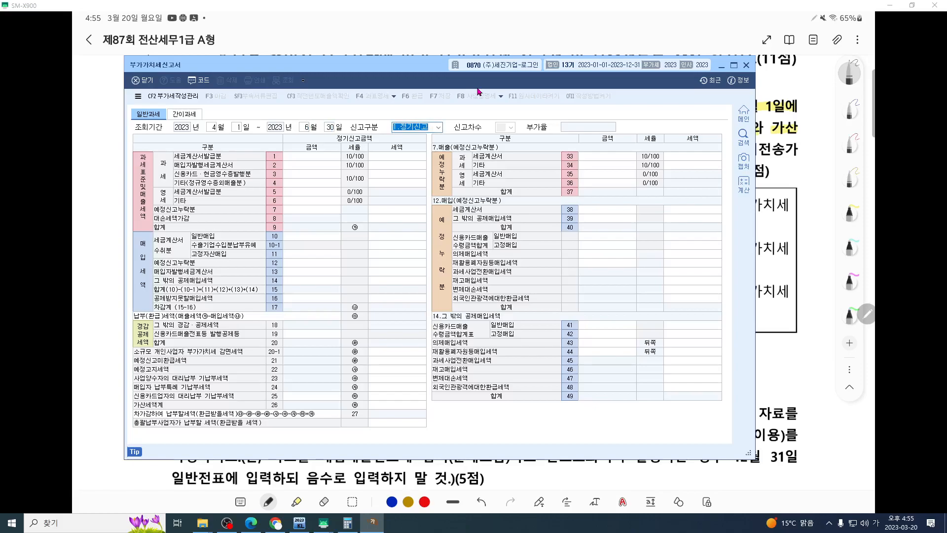
Step: Load the return as 2.수정신고 with filing round 1
left_click(438, 127)
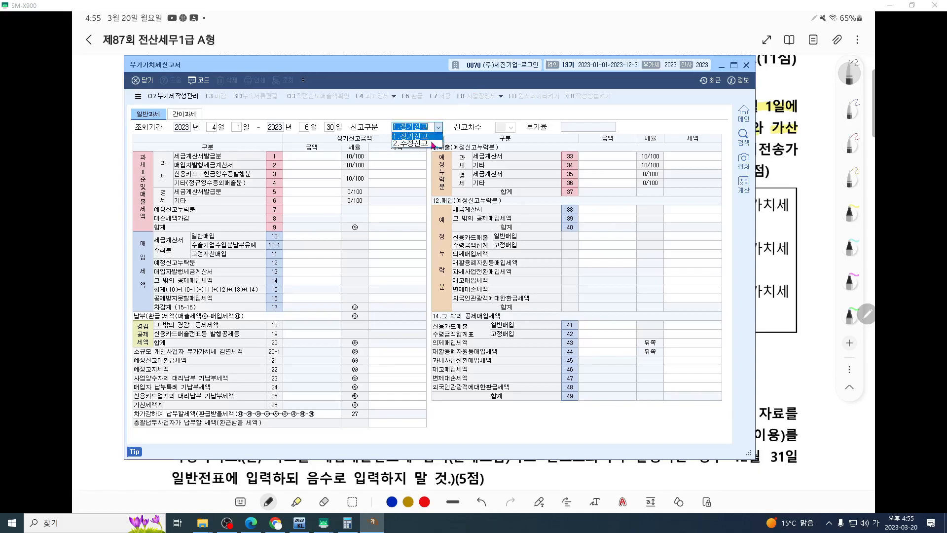
left_click(433, 143)
type("1")
key("Return")
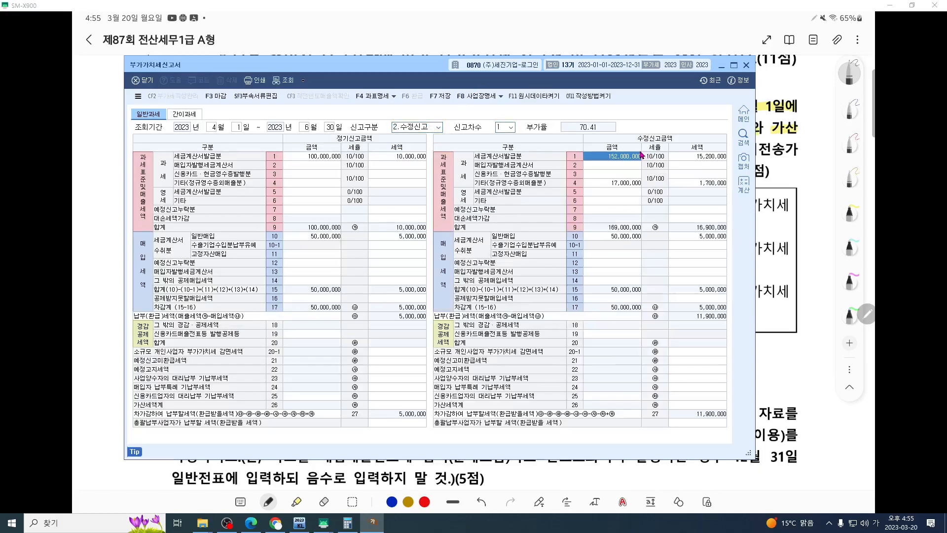
Step: Compare the regular and amended amounts in line 1 (세금계산서발급분) and line 4 (기타) of the sales section
key("ctrl+1")
scroll(628, 219, "up", 5)
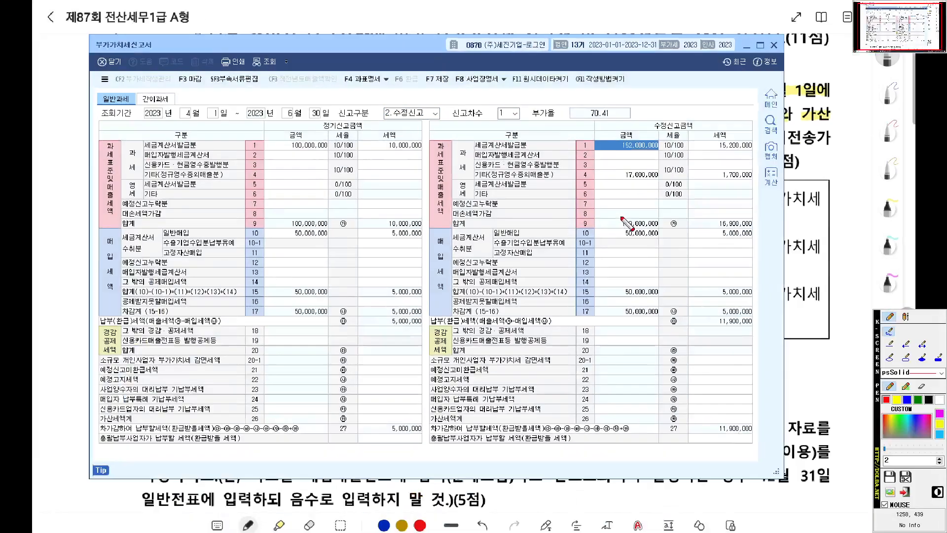
left_click_drag(620, 216, 645, 250)
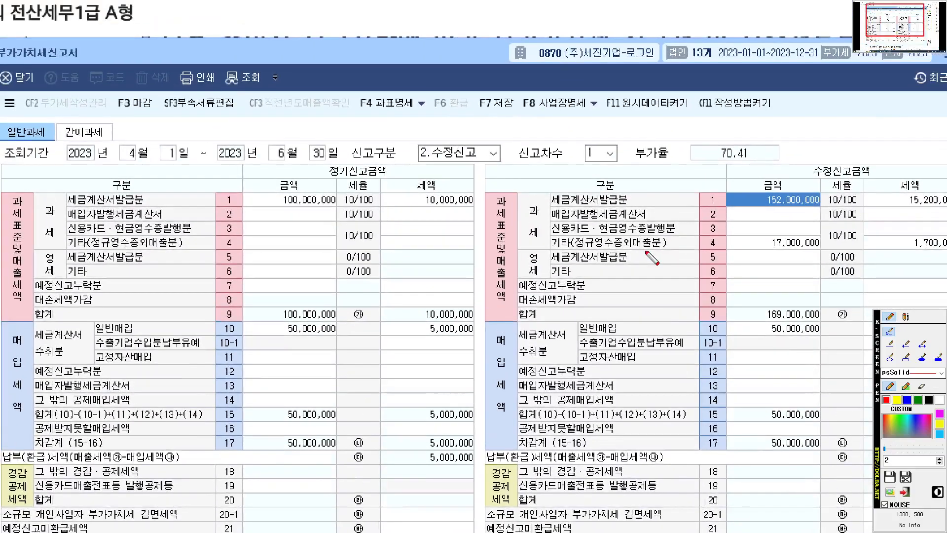
scroll(651, 256, "up", 1)
mouse_move(310, 189)
left_mouse_down()
mouse_move(821, 200)
mouse_move(730, 196)
left_mouse_up()
mouse_move(245, 240)
left_mouse_down()
mouse_move(798, 241)
mouse_move(817, 252)
mouse_move(751, 261)
left_mouse_up()
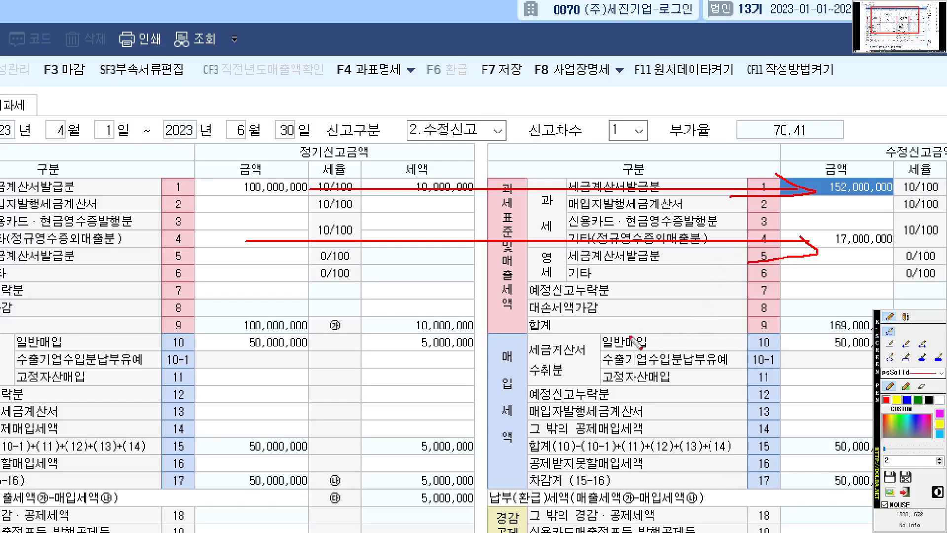
Step: Compare the payable tax in line 27 between the regular and amended returns, marking both figures for the input-tax discussion
left_click_drag(566, 378, 543, 192)
left_click_drag(582, 444, 540, 247)
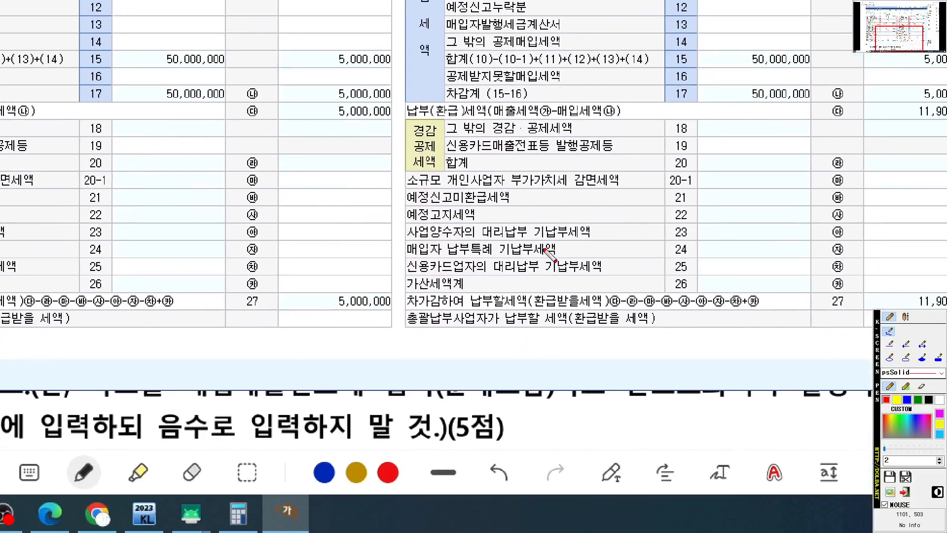
scroll(529, 238, "up", 2)
scroll(488, 235, "down", 1)
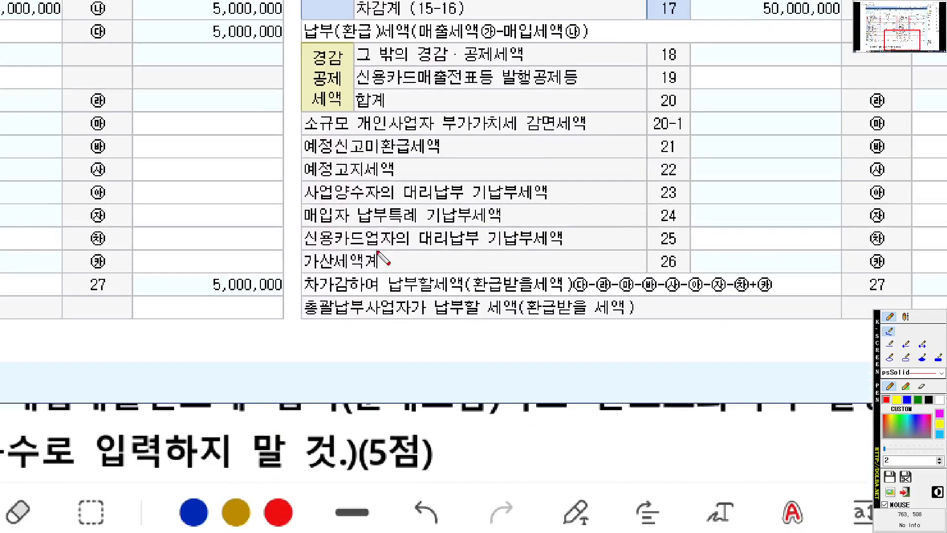
scroll(378, 250, "down", 1)
mouse_move(340, 318)
left_mouse_down()
mouse_move(309, 330)
mouse_move(250, 237)
mouse_move(334, 340)
left_mouse_up()
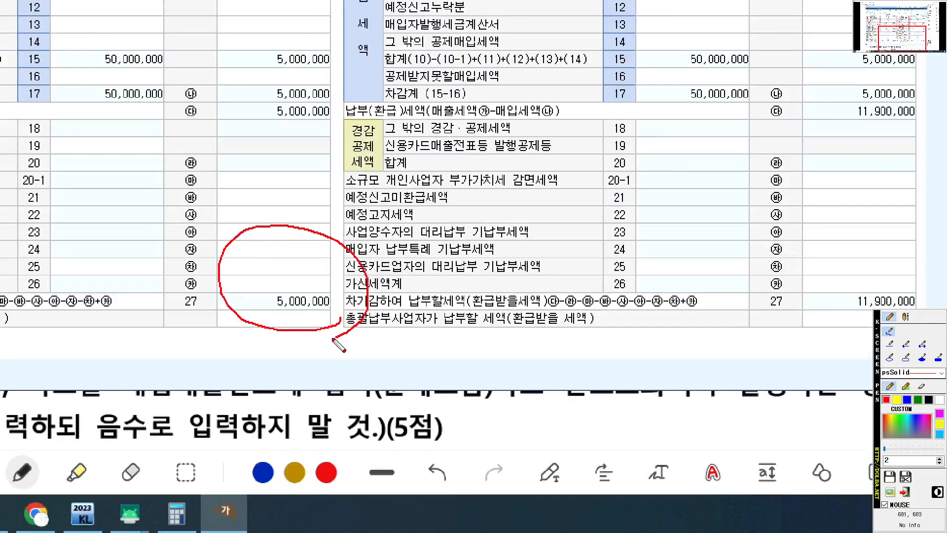
scroll(435, 311, "down", 1)
mouse_move(789, 343)
left_mouse_down()
mouse_move(653, 326)
mouse_move(760, 369)
left_mouse_up()
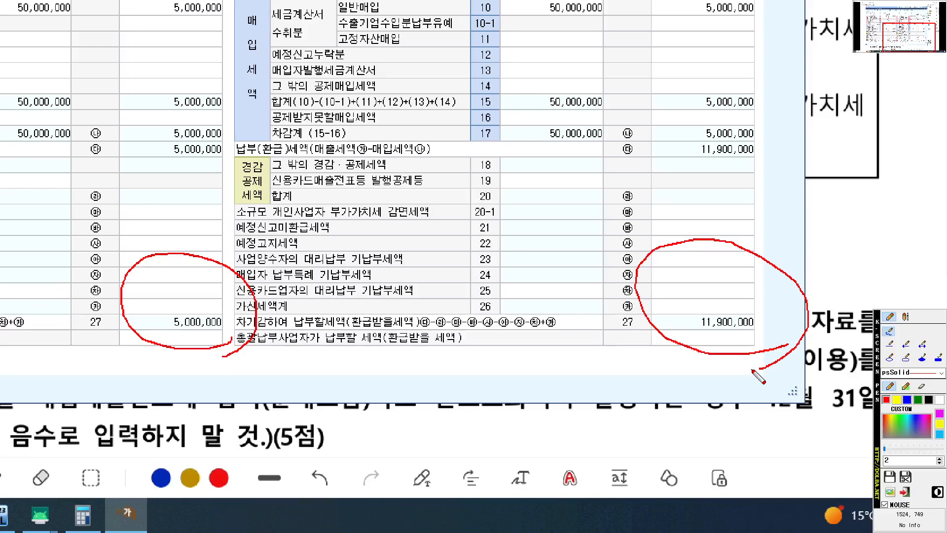
mouse_move(691, 360)
left_mouse_down()
mouse_move(644, 366)
mouse_move(709, 366)
mouse_move(709, 386)
mouse_move(836, 368)
left_mouse_up()
left_click_drag(668, 321, 789, 321)
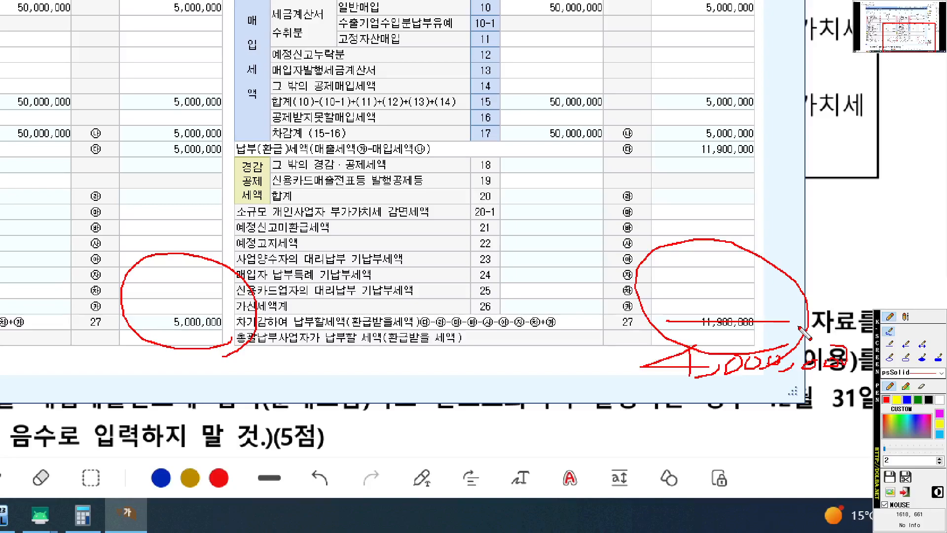
key("Escape")
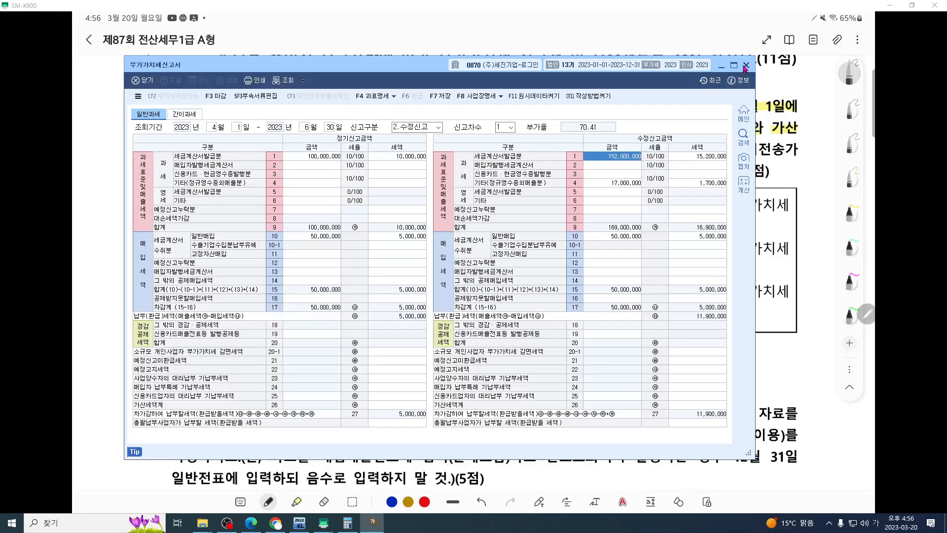
Step: Close the amended VAT return and answer its closing prompt to go back to the VAT functions
left_click(745, 65)
left_click(419, 281)
left_click(440, 281)
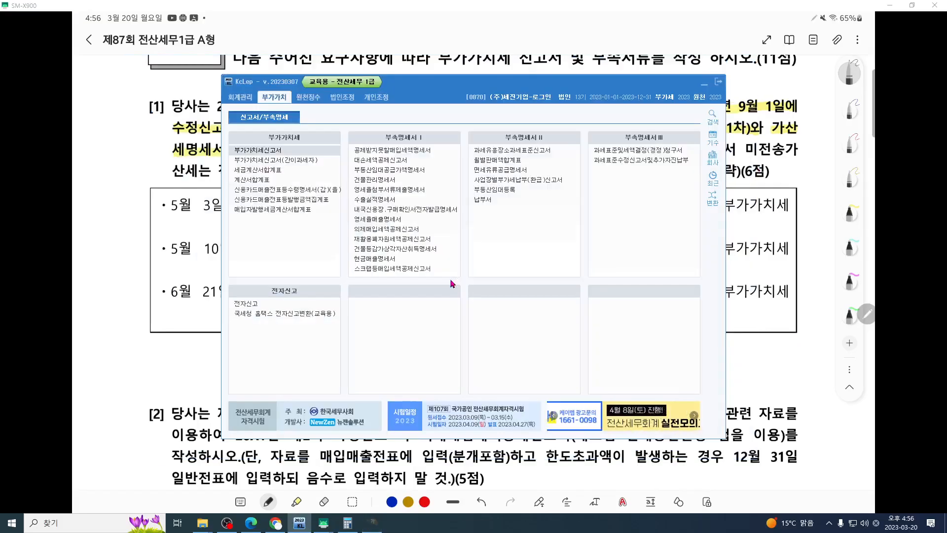